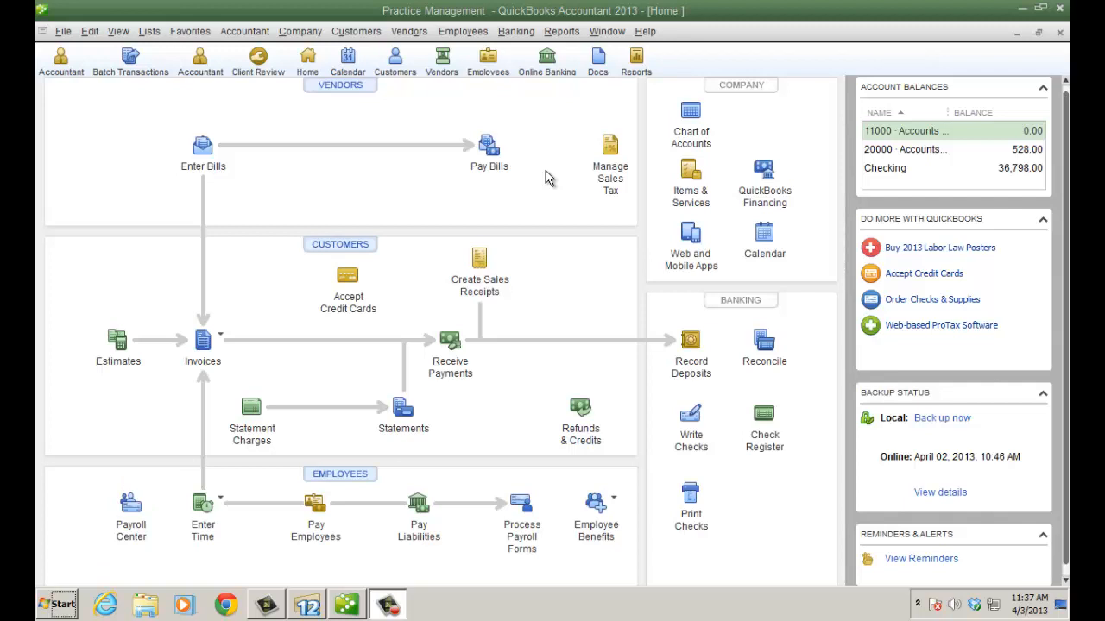
# View the Accountant's Copy commands available for the company file without running any of them
pyautogui.click(181, 103)
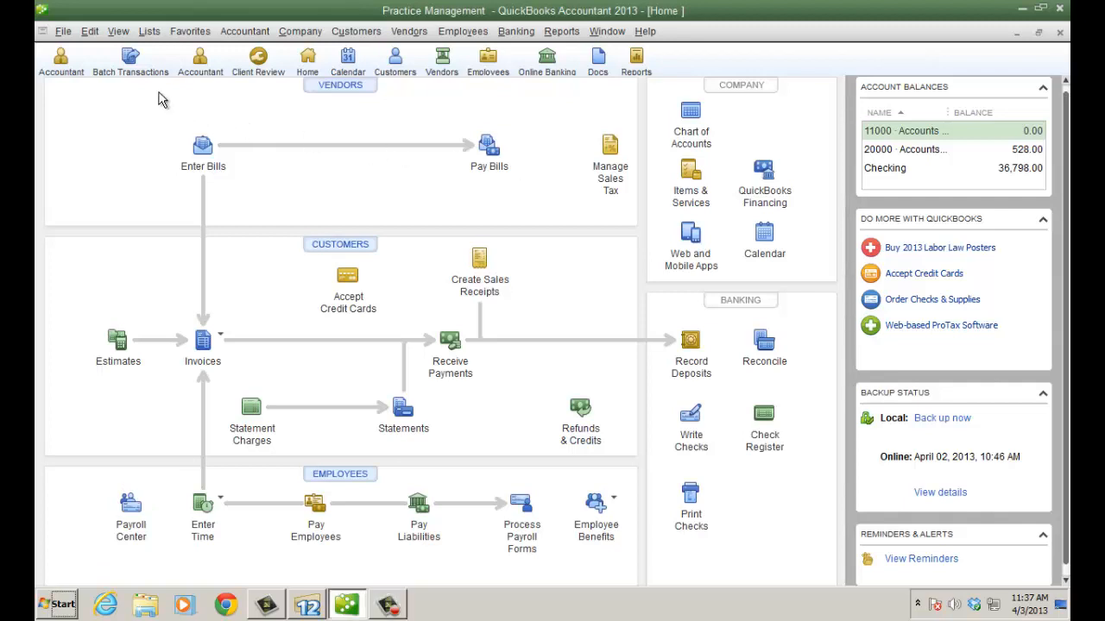
pyautogui.click(63, 31)
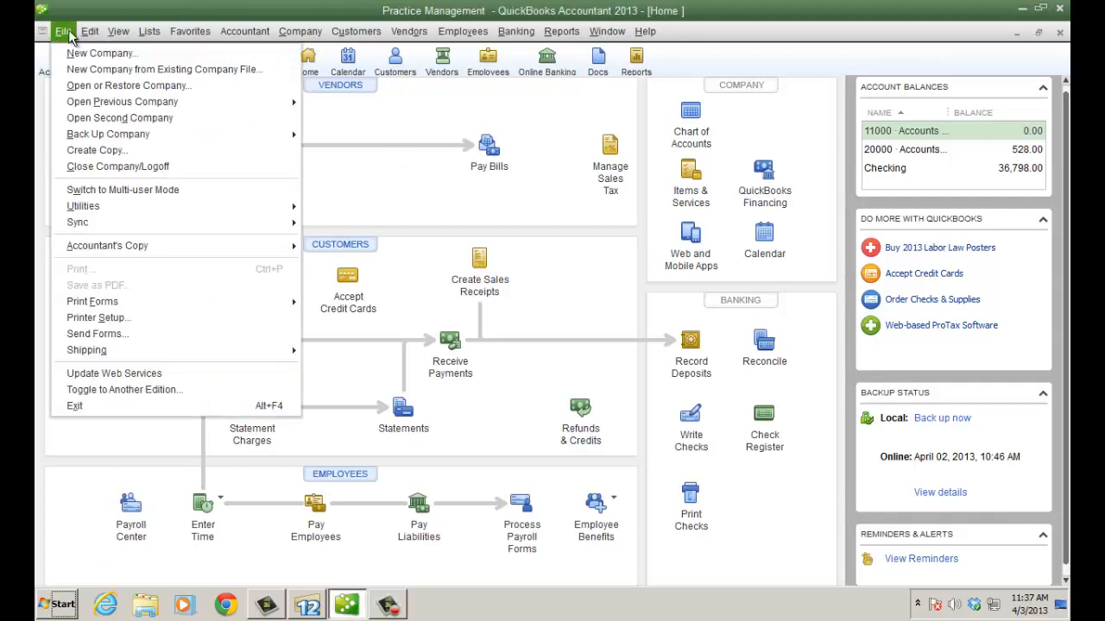
pyautogui.moveTo(160, 248)
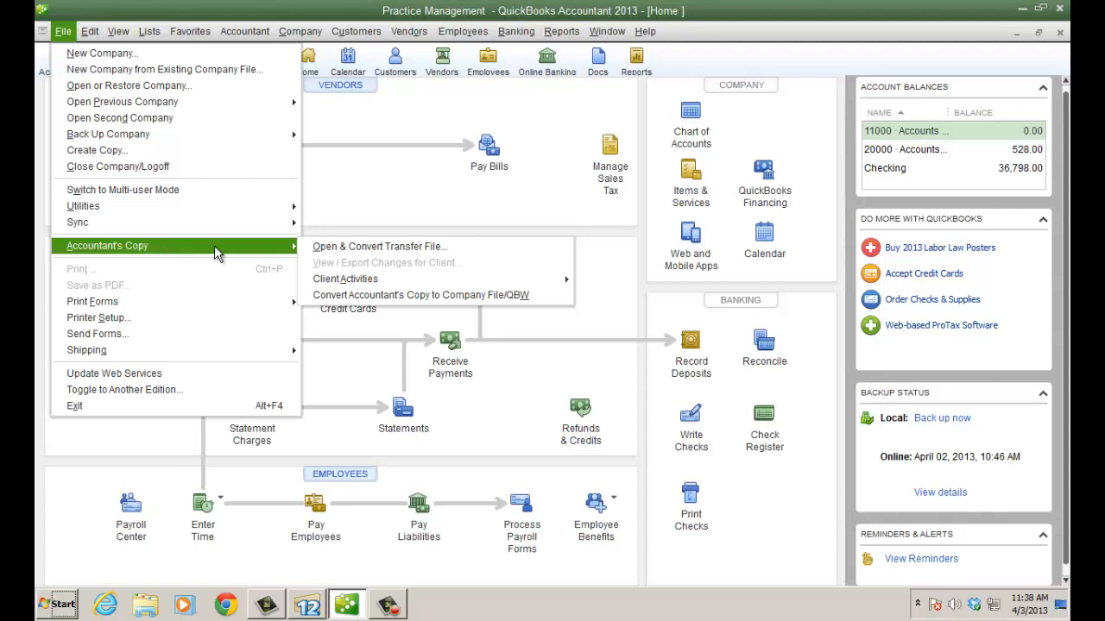
pyautogui.click(391, 193)
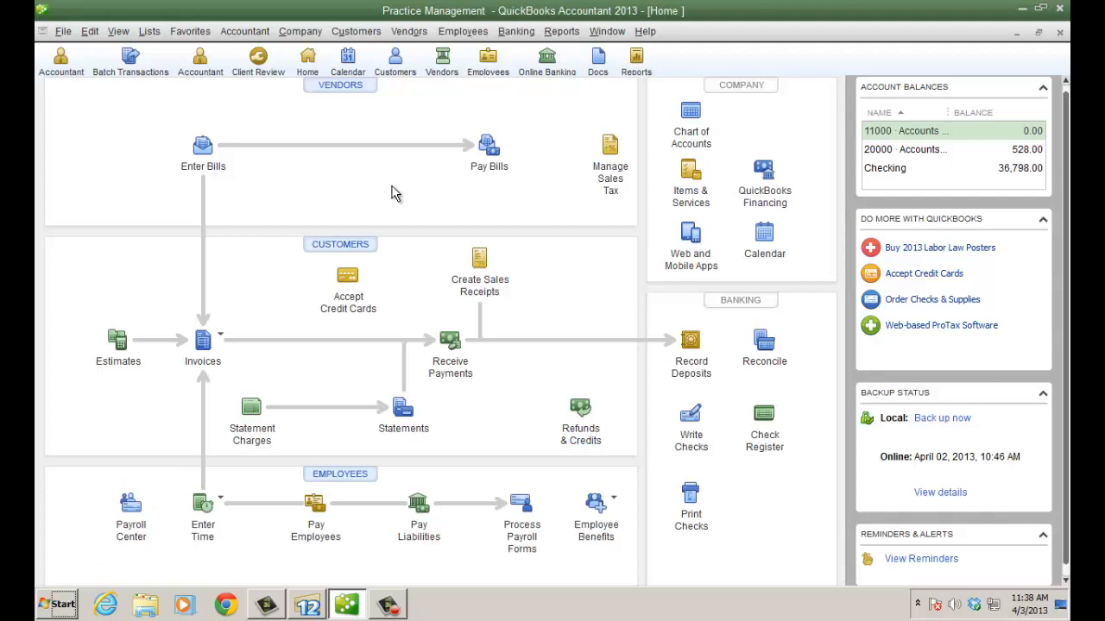
# Open Send General Journal Entries to view the entries that can be sent, and close it without sending
pyautogui.click(239, 33)
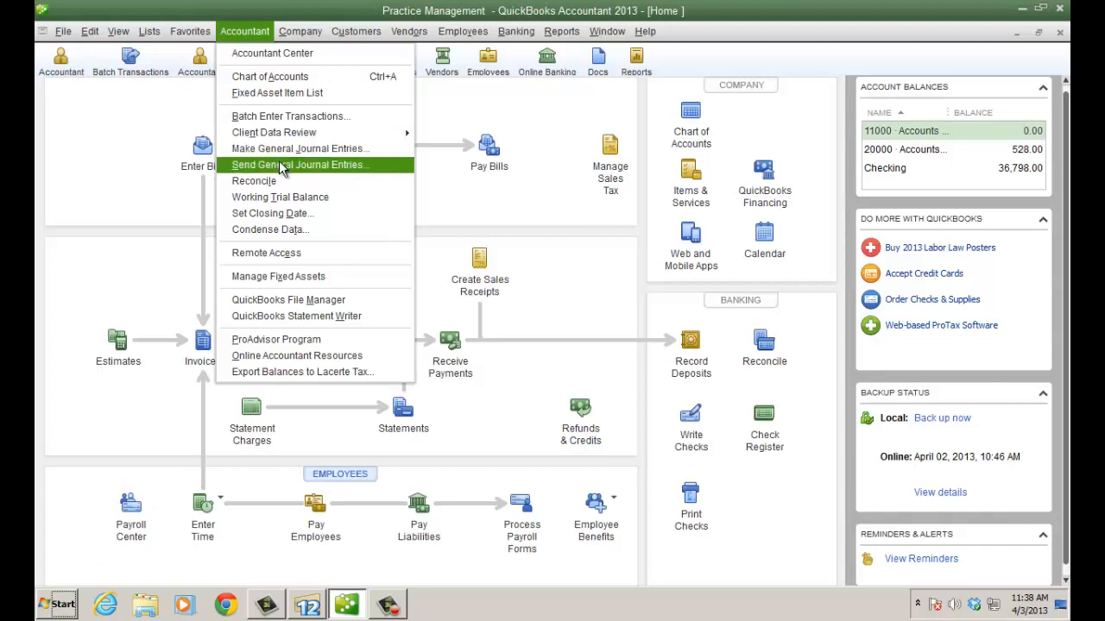
pyautogui.click(285, 167)
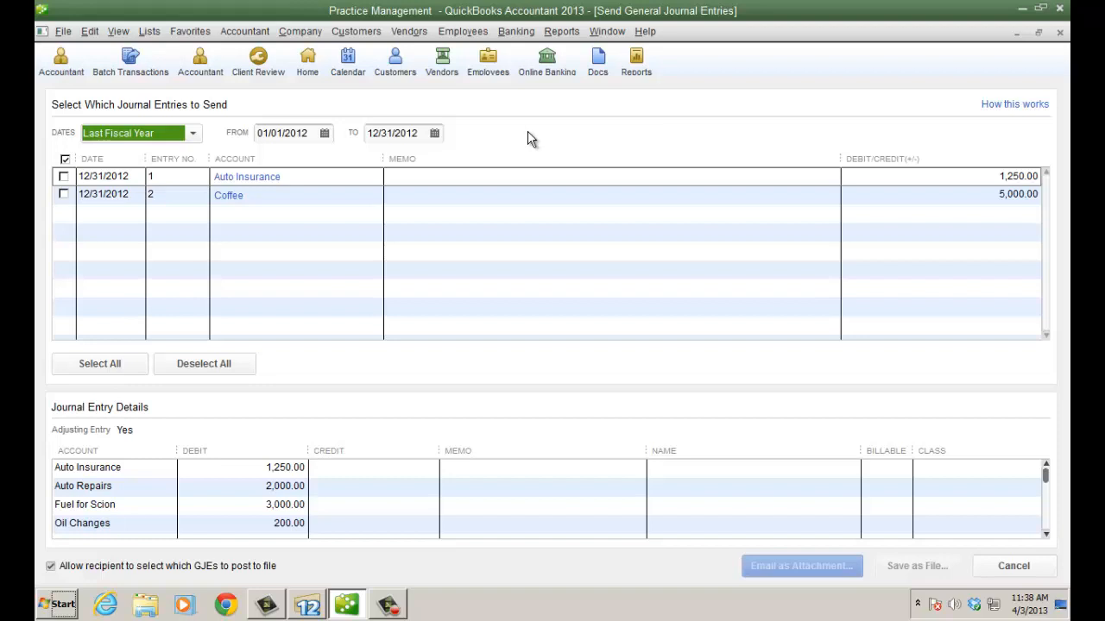
pyautogui.click(1060, 32)
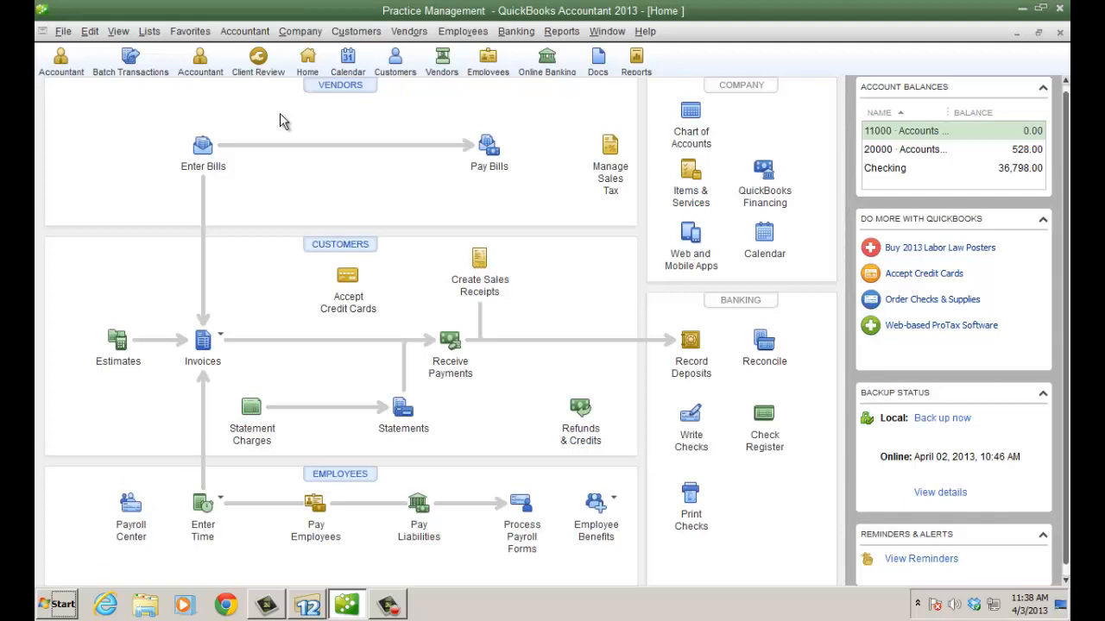
# Open Batch Enter Transactions, view the available transaction types, and close it without entering anything
pyautogui.click(232, 31)
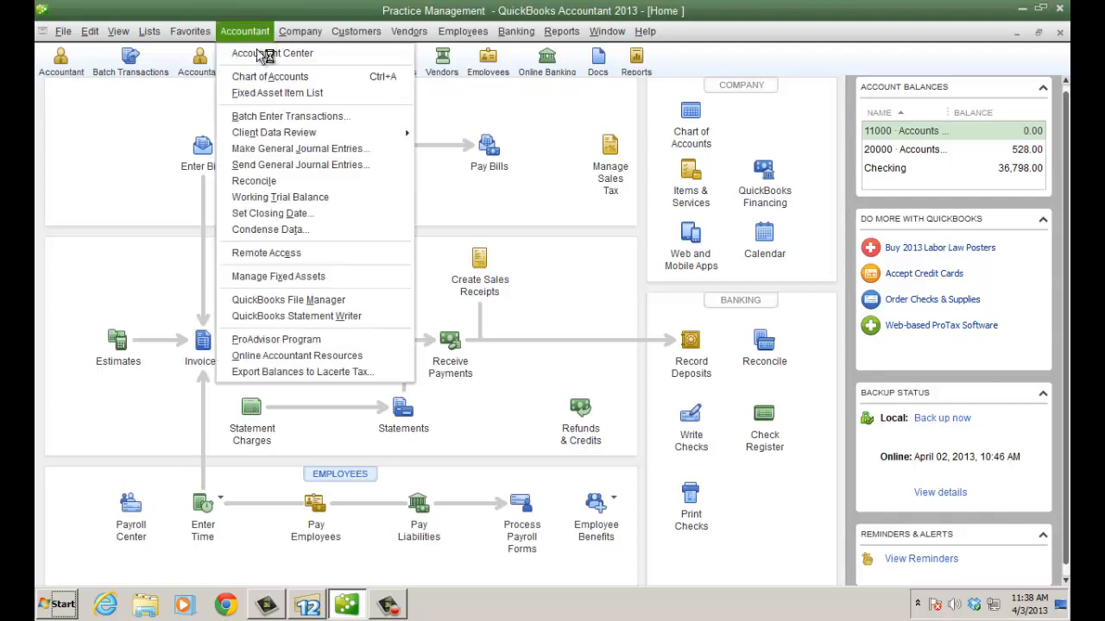
pyautogui.click(288, 119)
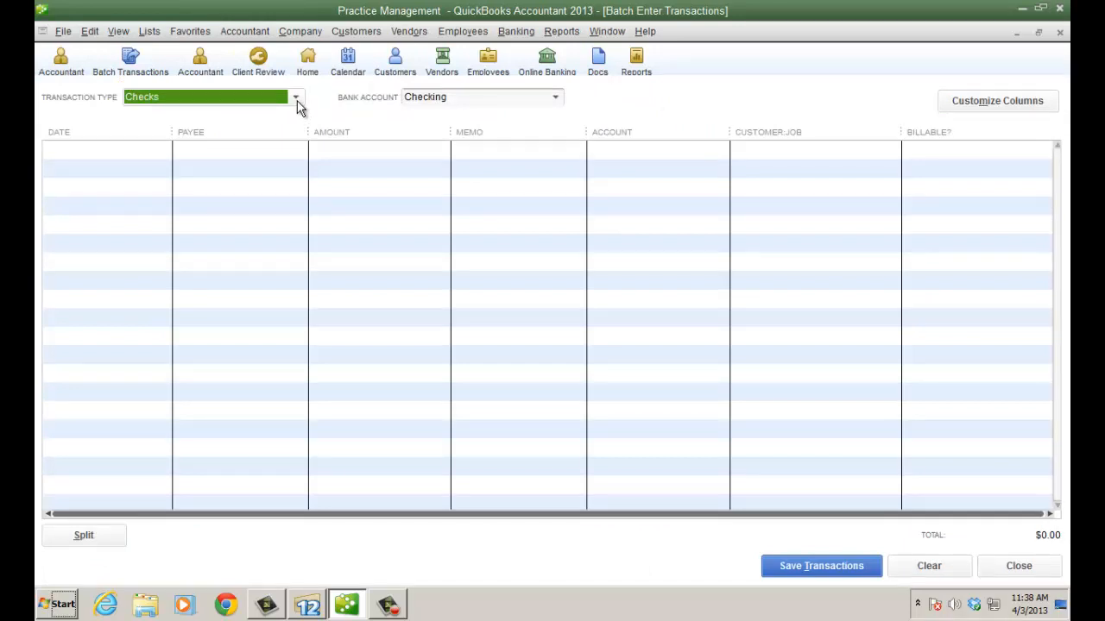
pyautogui.click(296, 99)
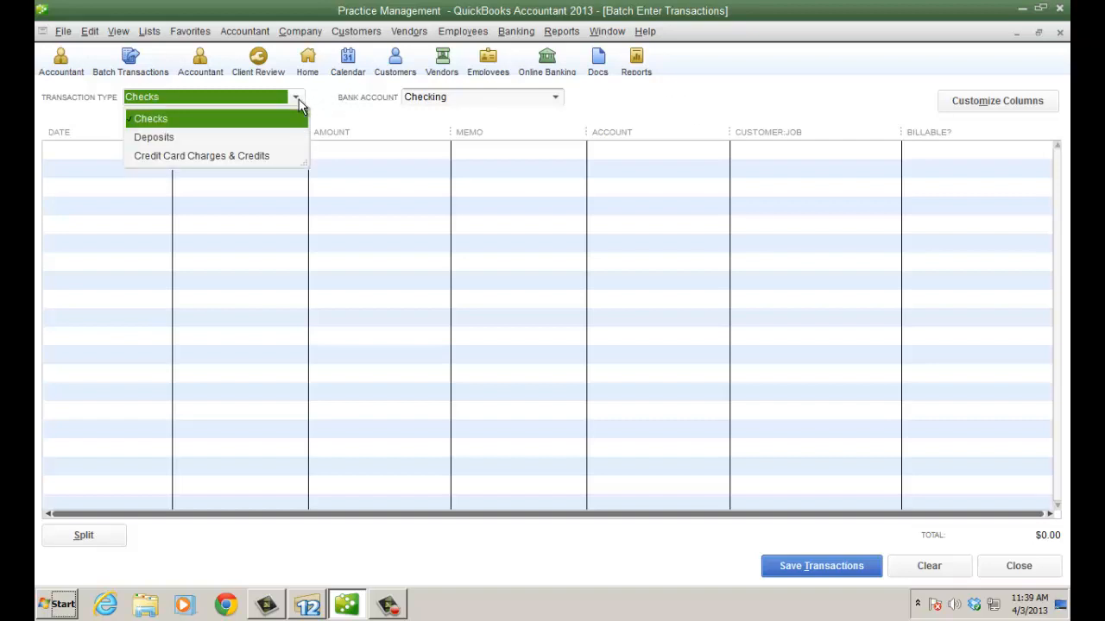
pyautogui.click(641, 102)
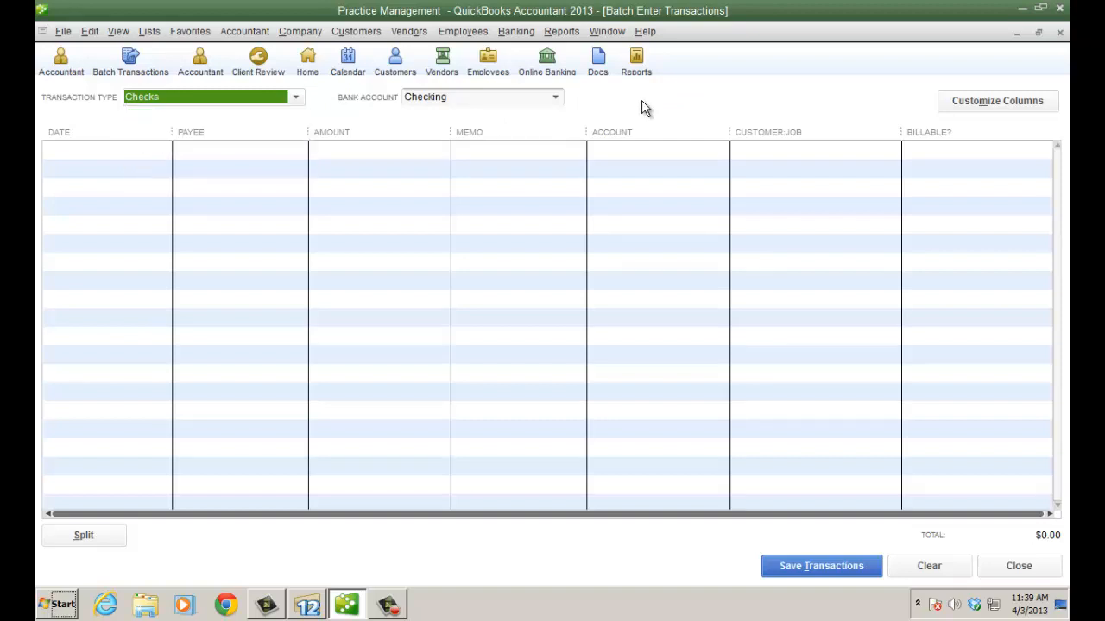
pyautogui.click(1060, 35)
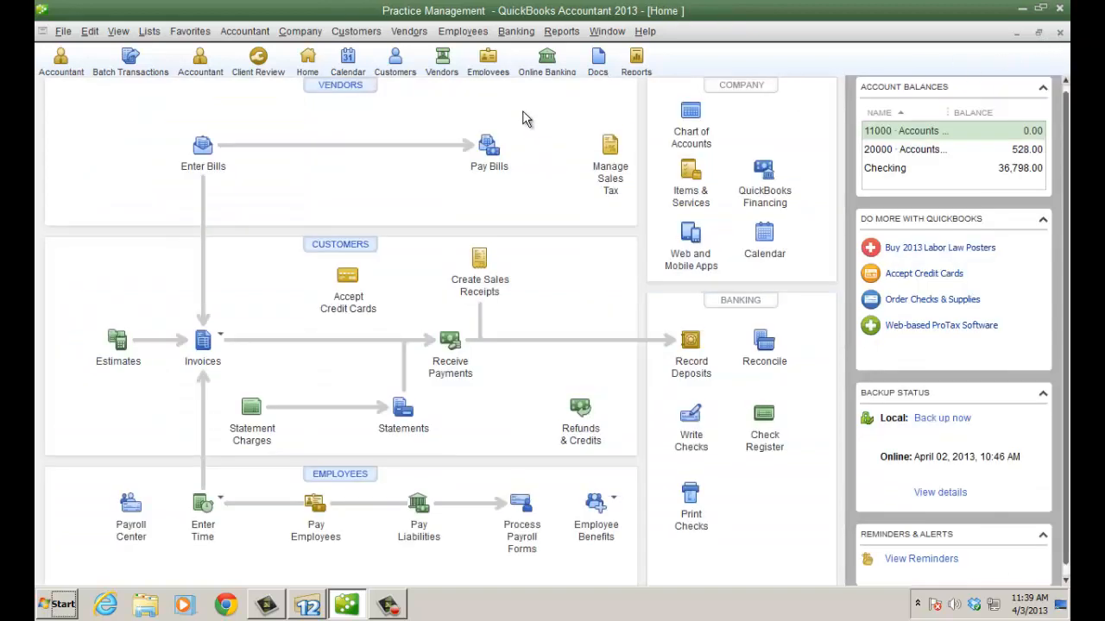
# Open Make General Journal Entries, view the previous adjusting entry, and close the window without changes
pyautogui.click(244, 31)
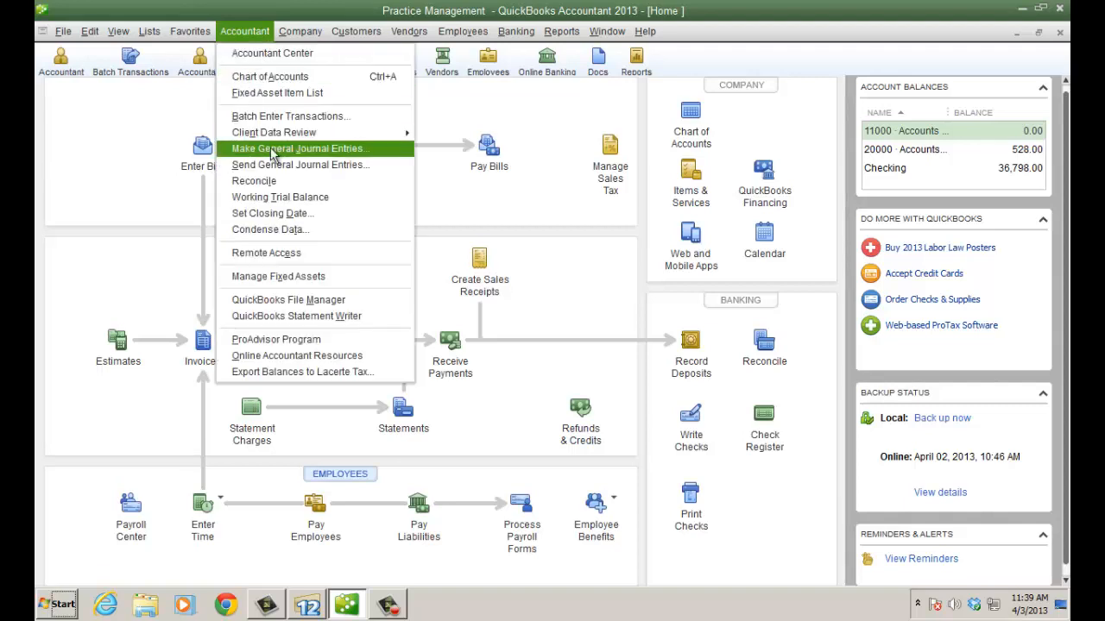
pyautogui.click(272, 151)
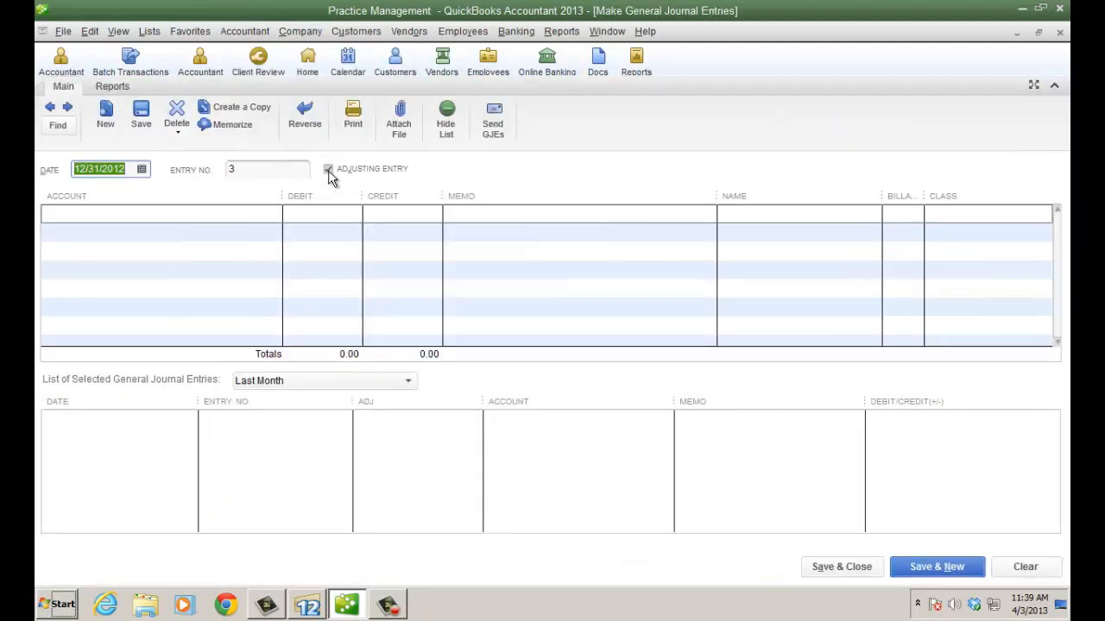
pyautogui.click(49, 107)
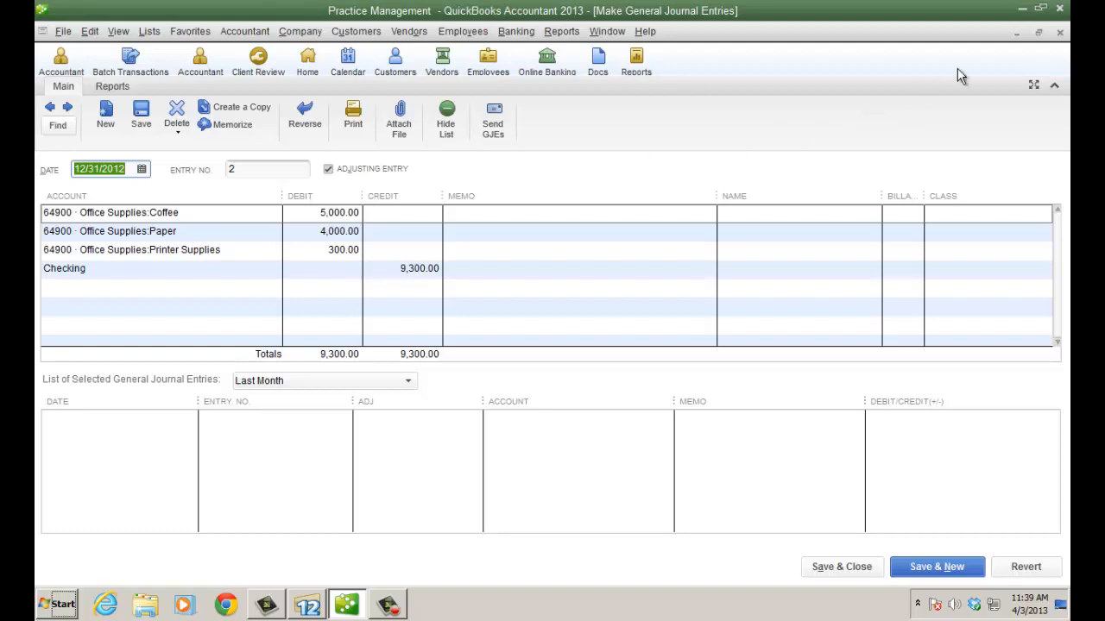
pyautogui.click(1060, 32)
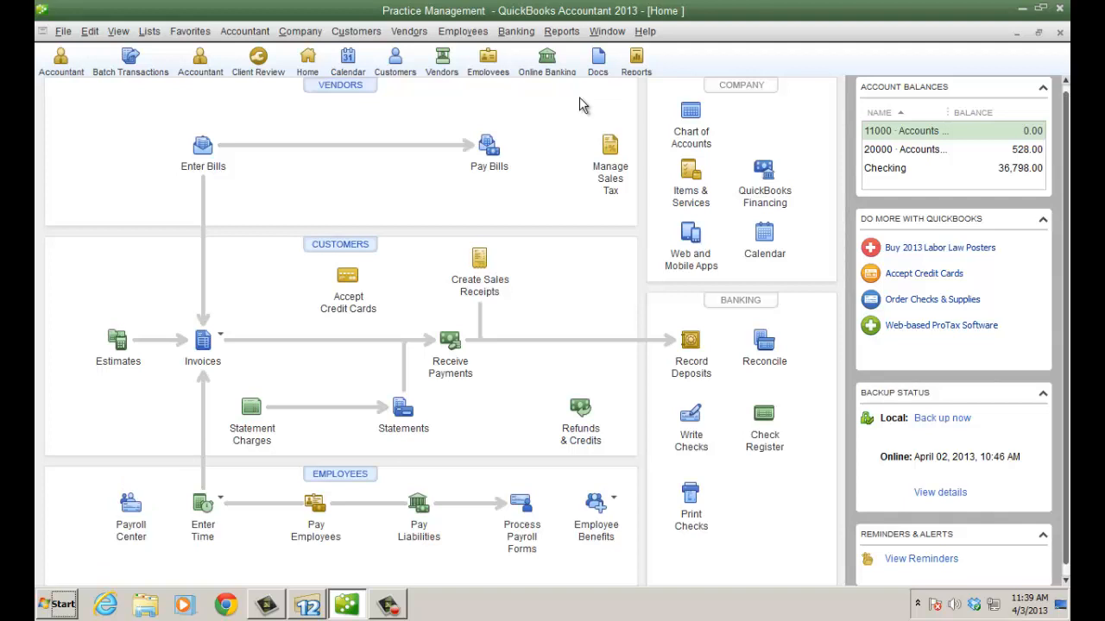
# Open Client Data Review, declining to create an External Accountant user and turning off that prompt for the future
pyautogui.click(248, 36)
pyautogui.moveTo(305, 138)
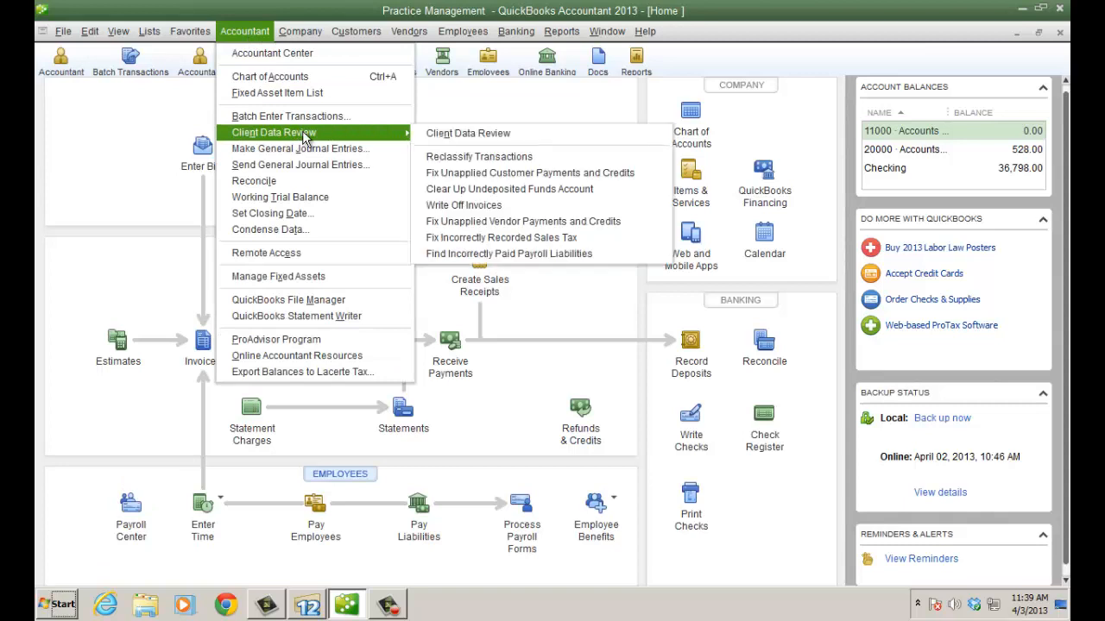
pyautogui.click(449, 137)
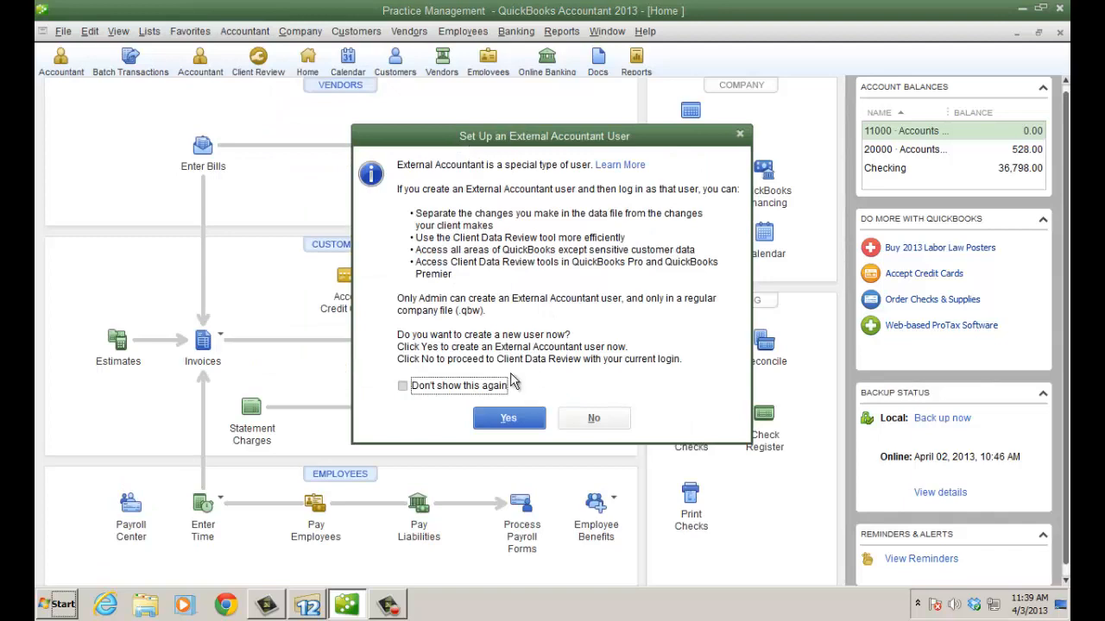
pyautogui.click(403, 386)
pyautogui.click(593, 418)
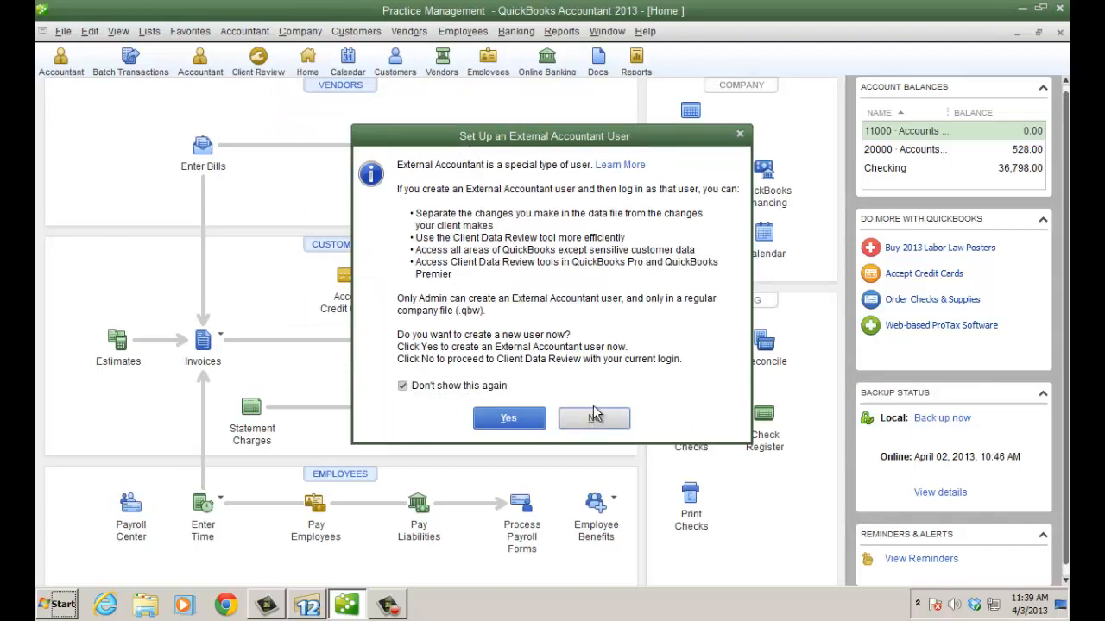
# Start the client data review for the last fiscal year on the accrual basis
pyautogui.moveTo(552, 146); pyautogui.dragTo(476, 113)
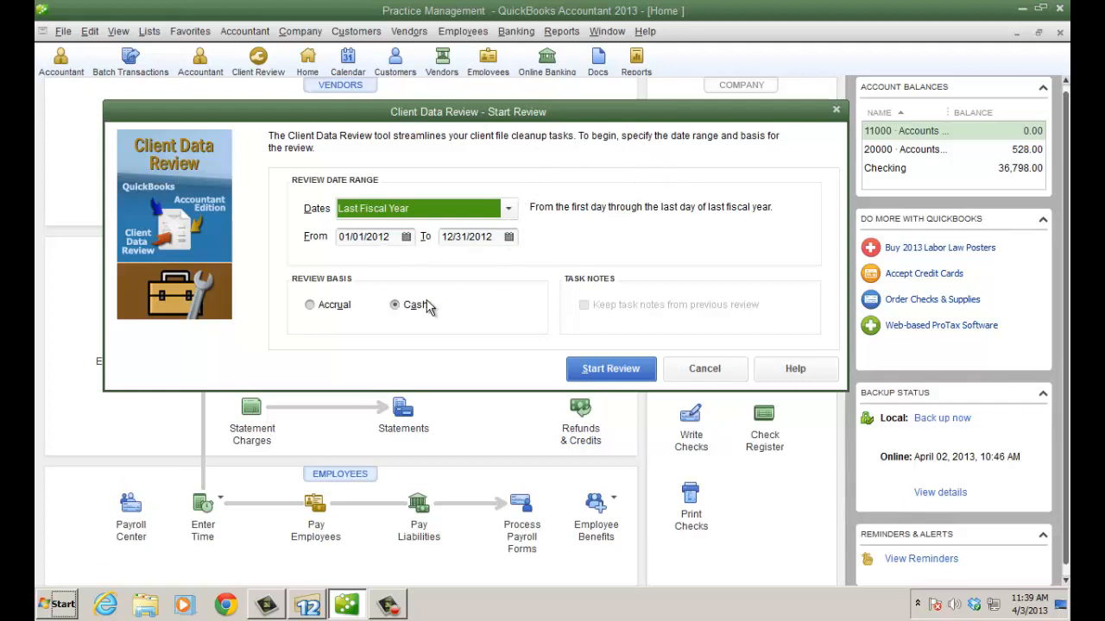
pyautogui.click(329, 307)
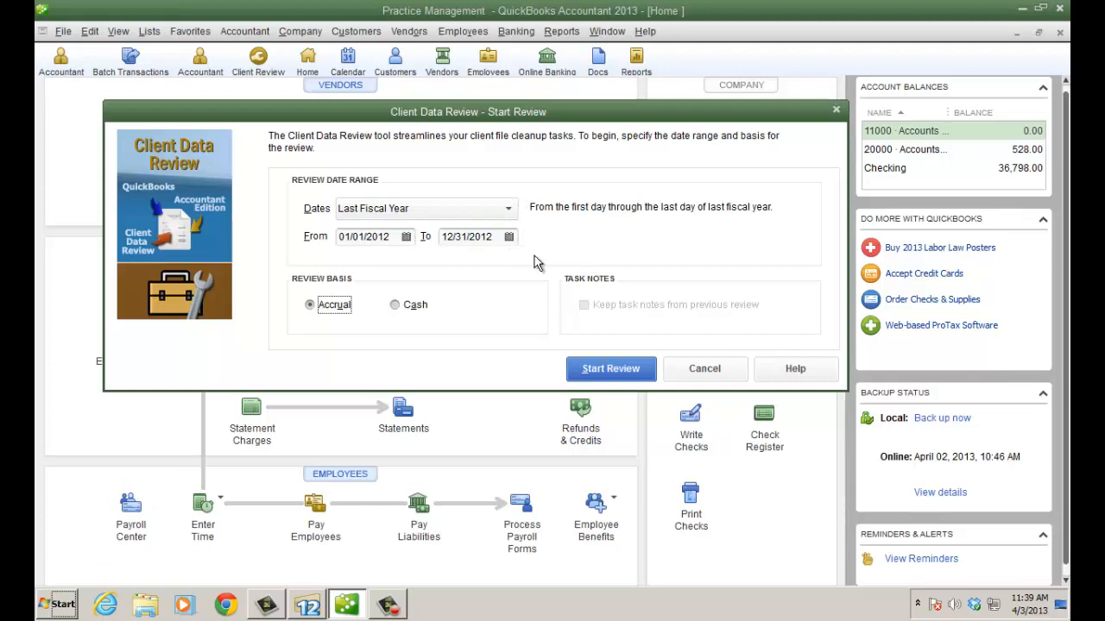
pyautogui.click(608, 369)
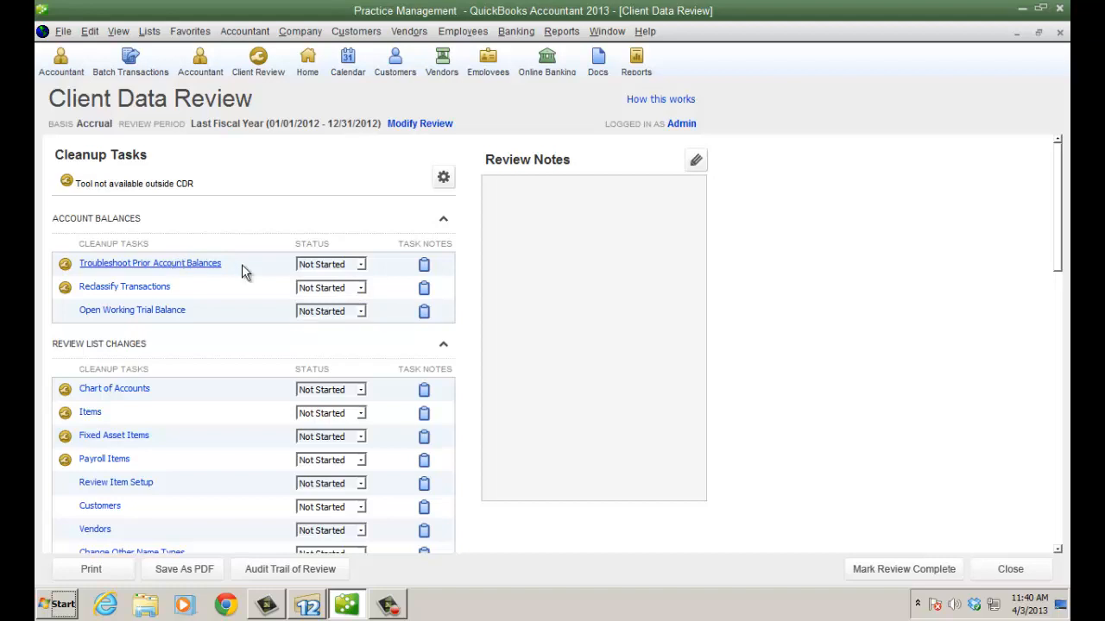
# Examine the Client Data Review cleanup tasks from account balances through payroll, and close the review
pyautogui.scroll(-2, 254, 264)
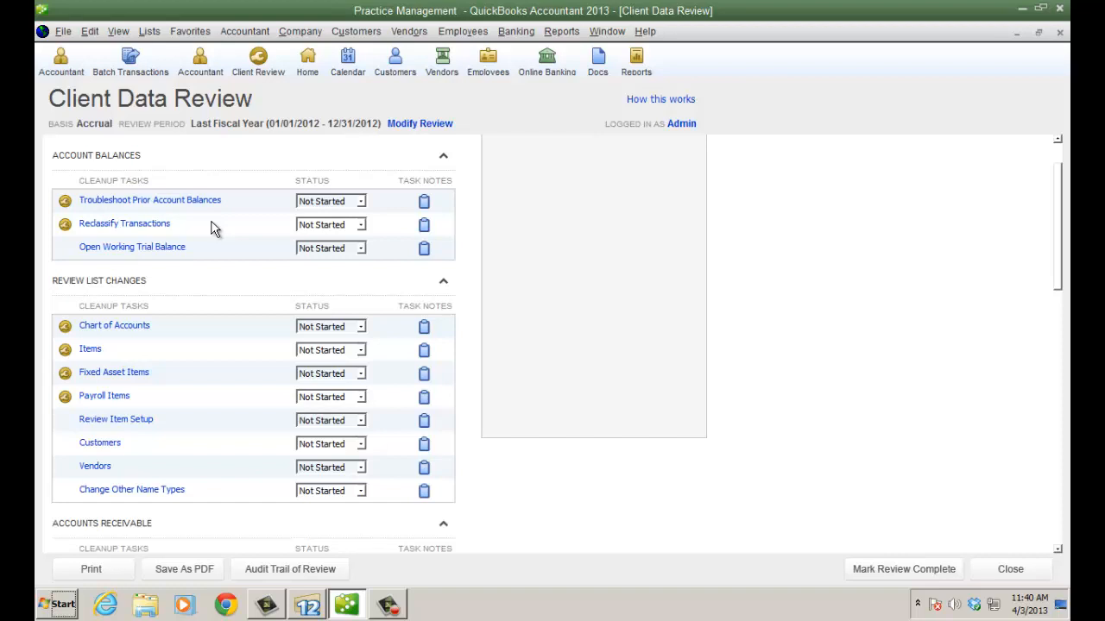
pyautogui.scroll(-2, 226, 308)
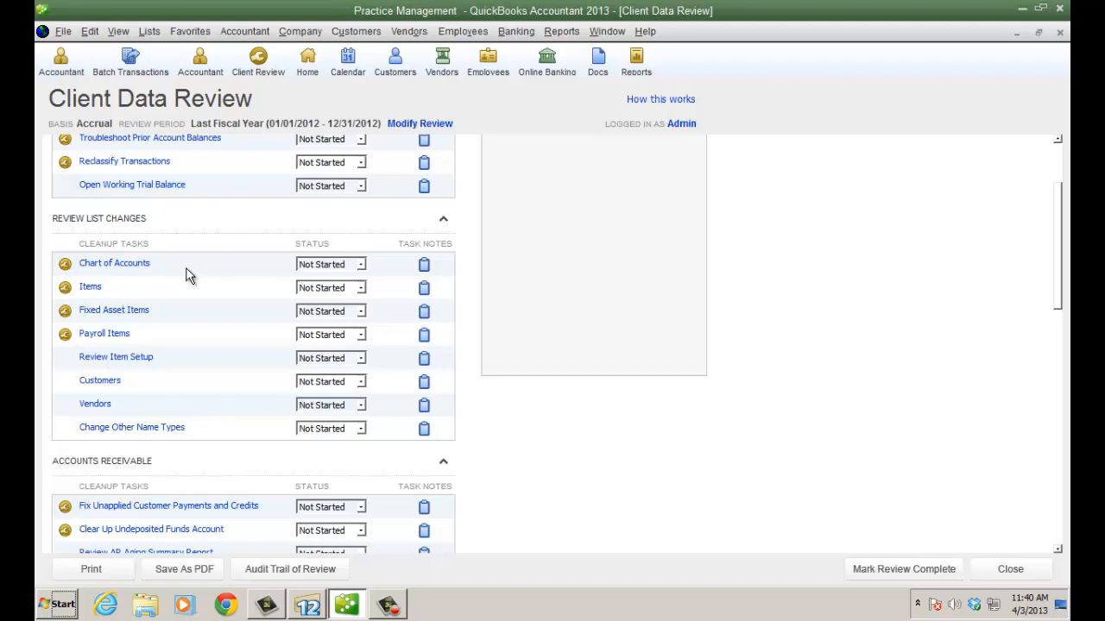
pyautogui.scroll(-6, 197, 308)
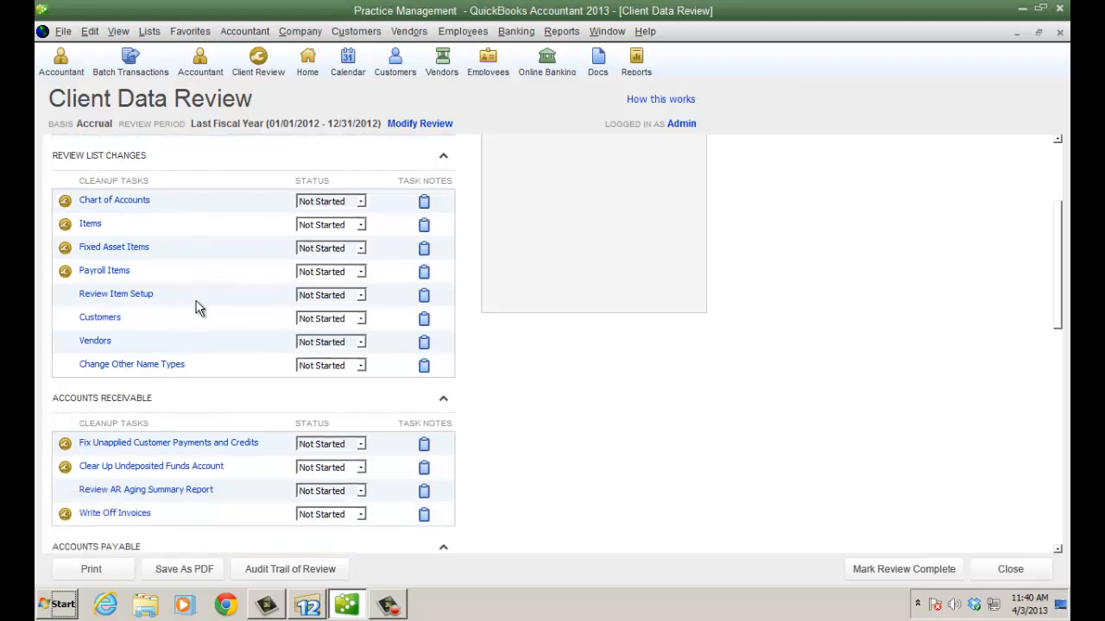
pyautogui.scroll(-2, 252, 366)
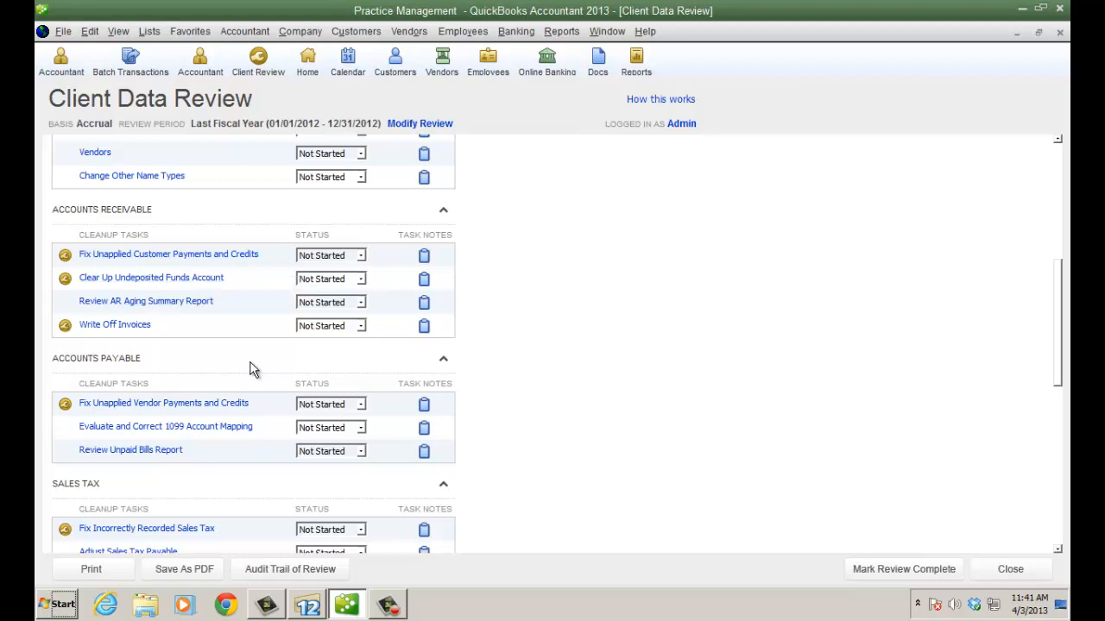
pyautogui.scroll(-2, 249, 380)
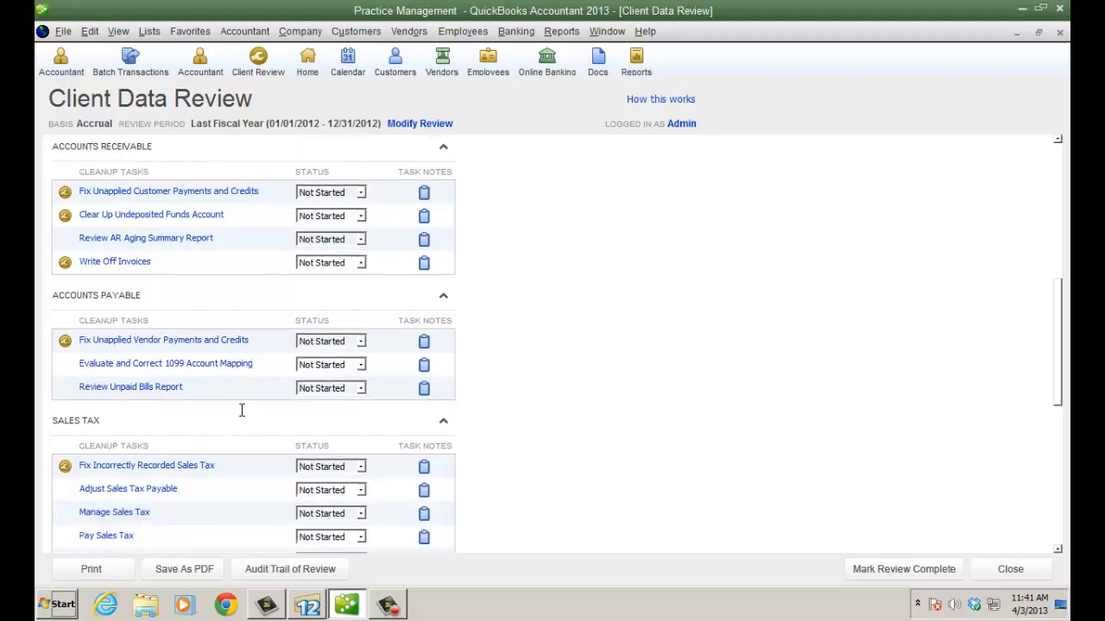
pyautogui.scroll(-4, 241, 410)
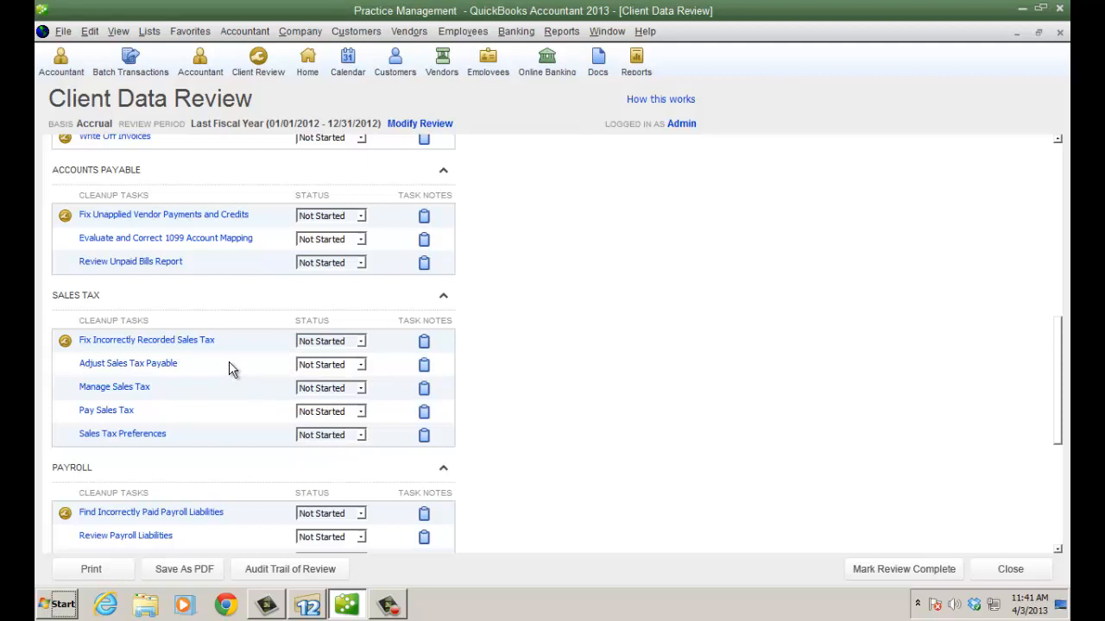
pyautogui.scroll(-1, 232, 370)
pyautogui.scroll(-1, 231, 369)
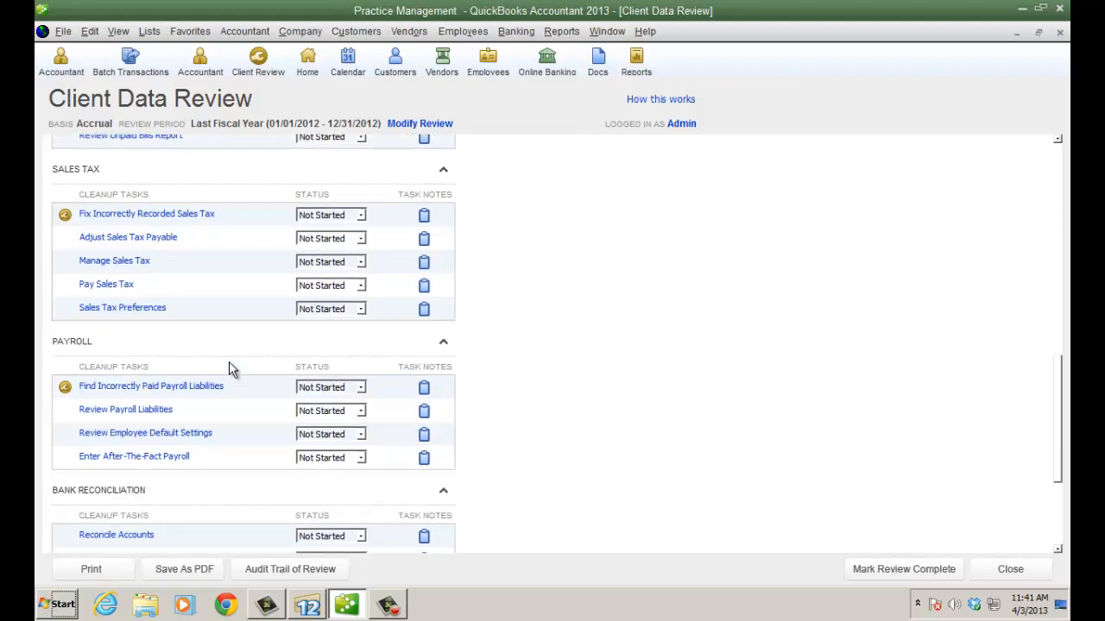
pyautogui.scroll(7, 548, 347)
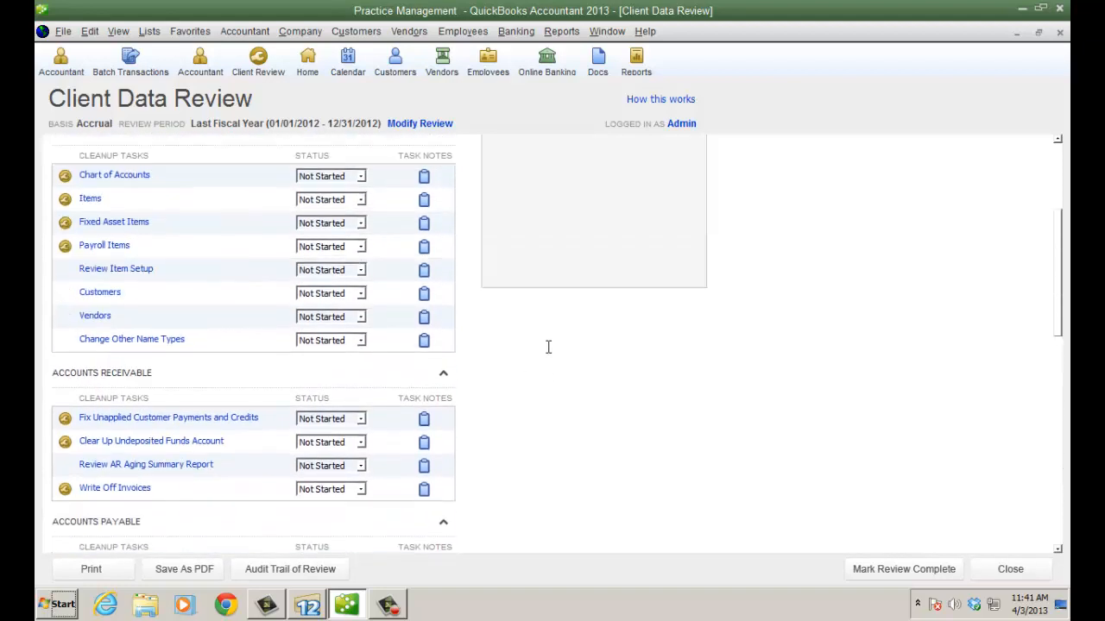
pyautogui.scroll(3, 548, 347)
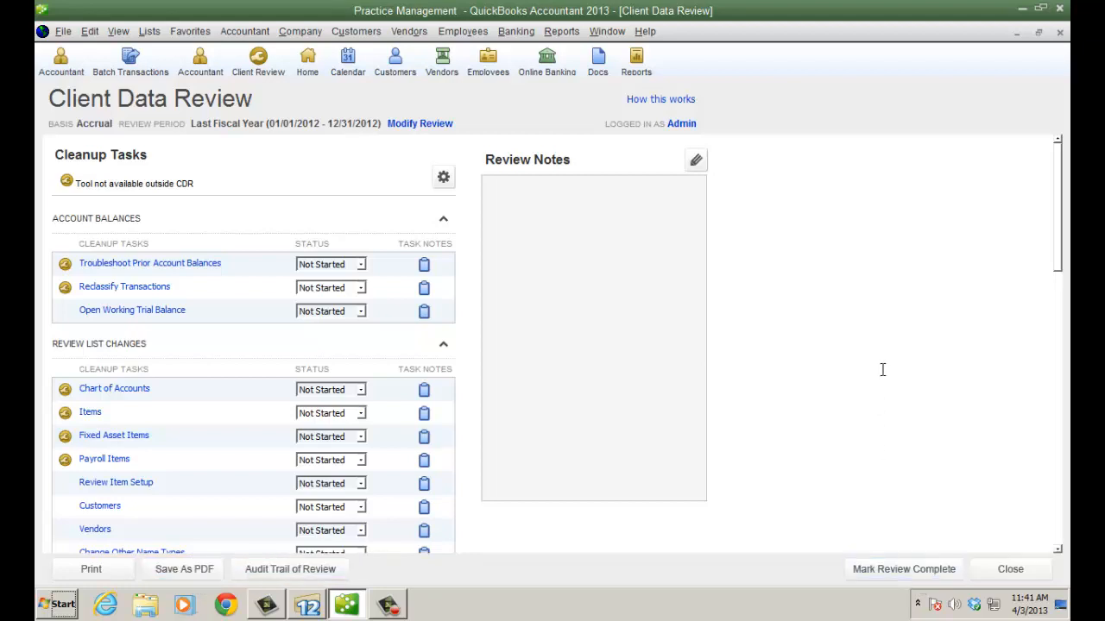
pyautogui.click(1010, 569)
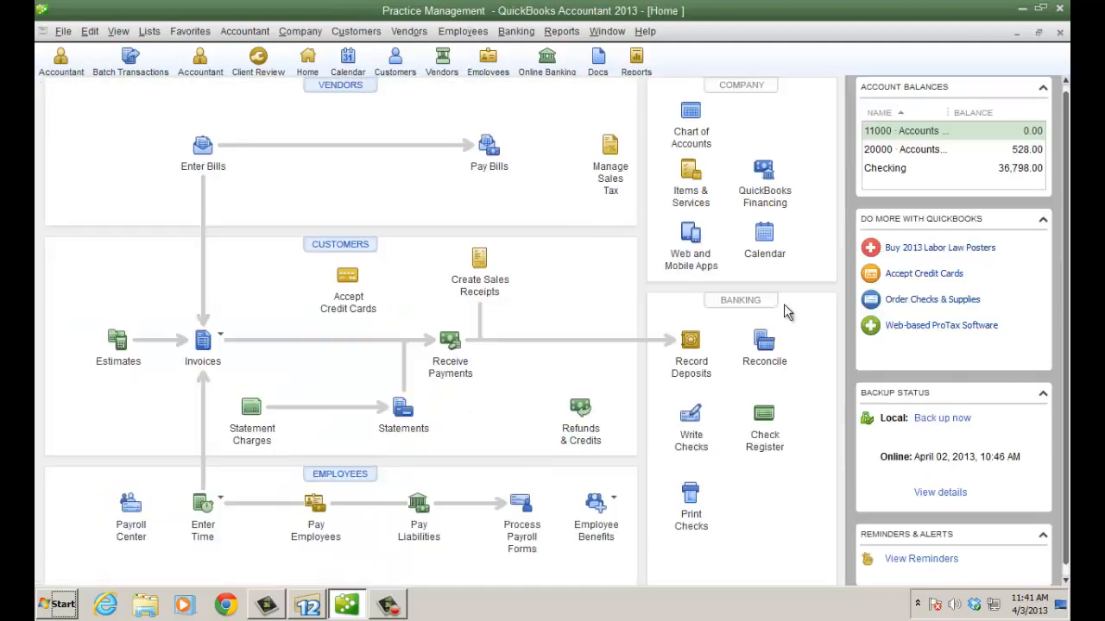
# View the available report commands, including QuickBooks Statement Writer, without opening a report
pyautogui.click(559, 34)
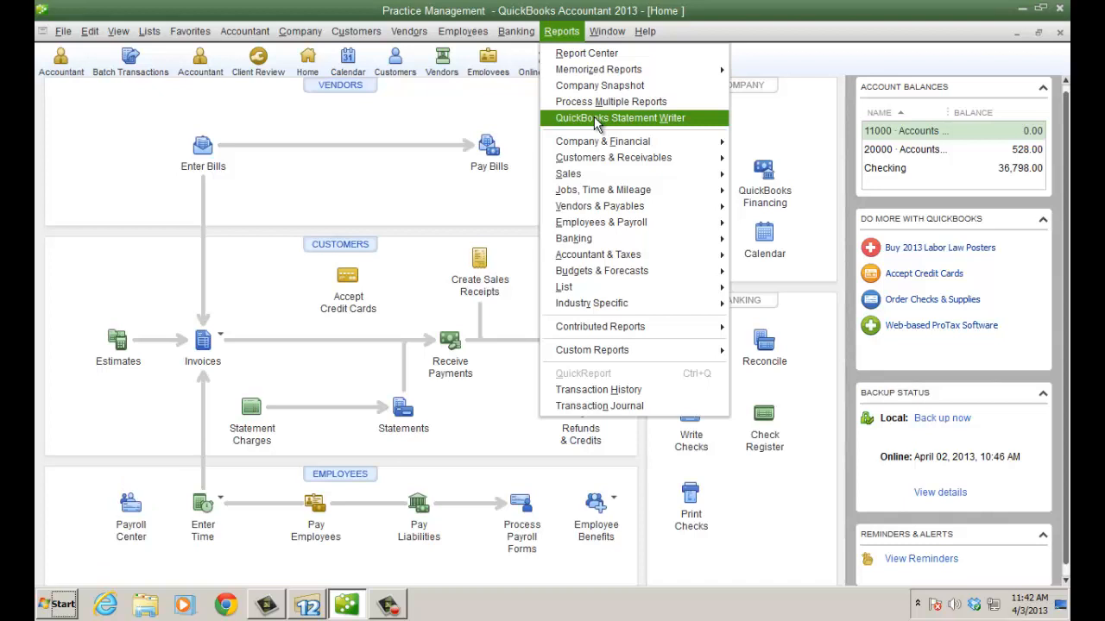
pyautogui.click(487, 116)
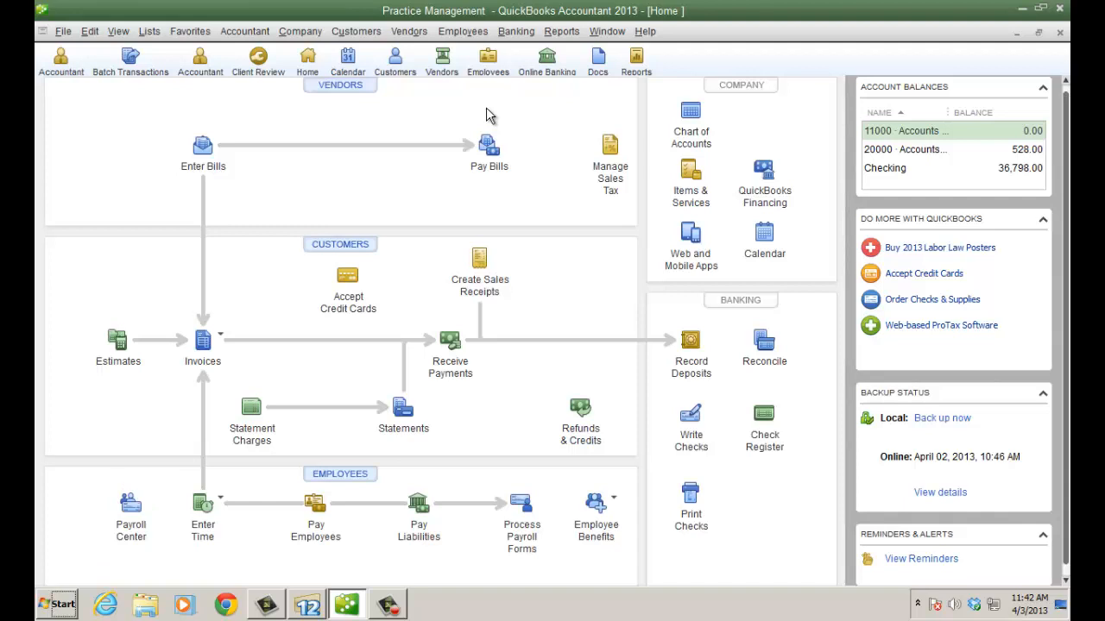
# View the company file utilities, including the import and export options, without running any of them
pyautogui.click(63, 31)
pyautogui.moveTo(165, 202)
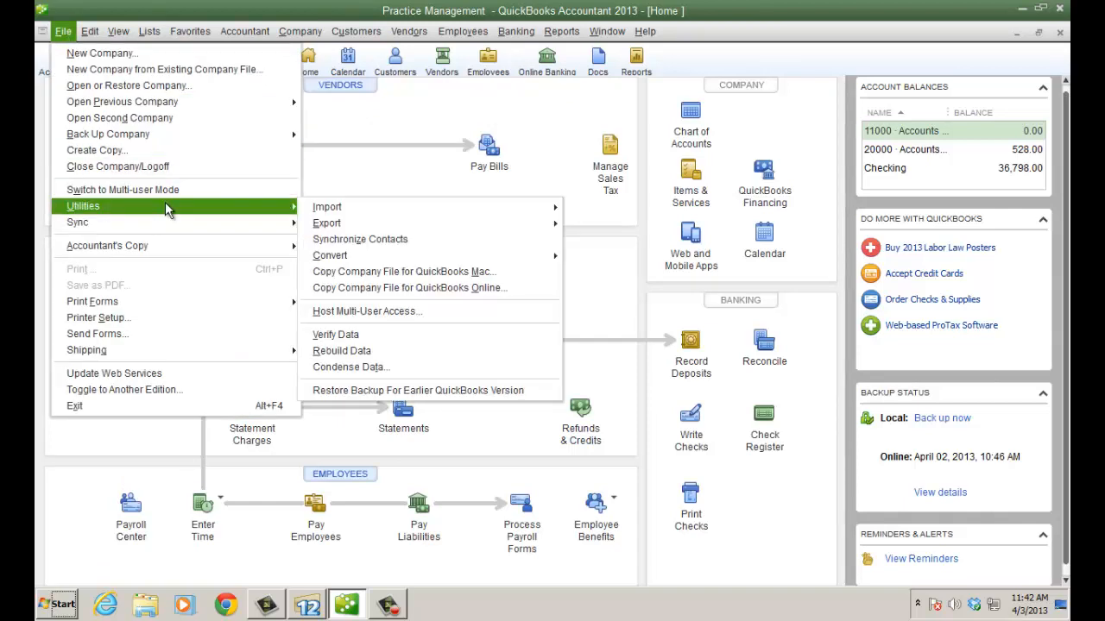
pyautogui.moveTo(337, 226)
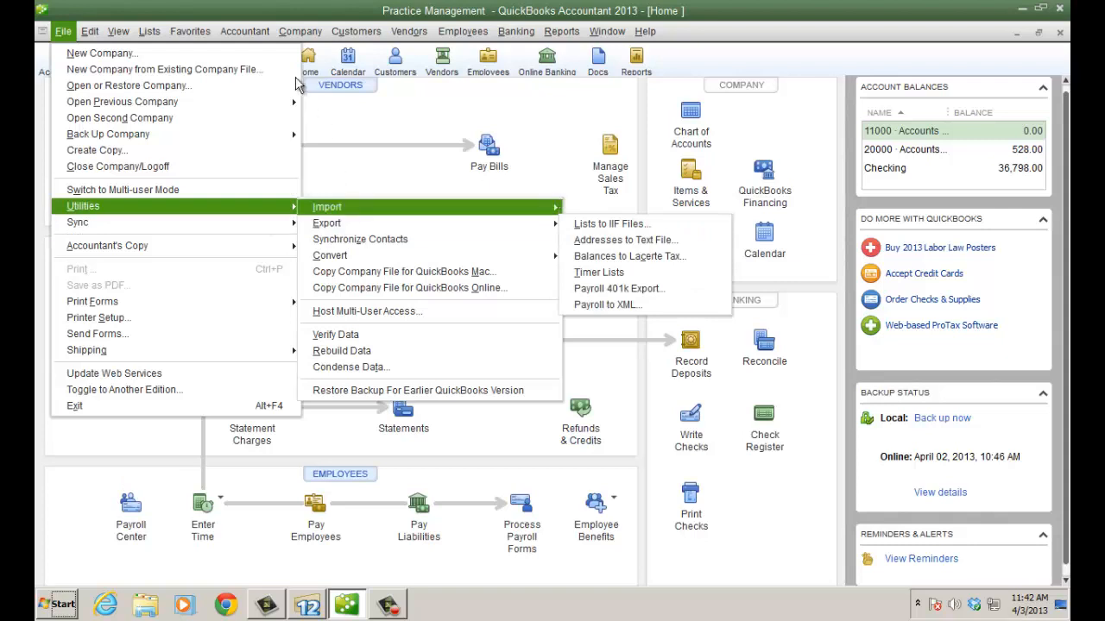
# Export the company balances to Lacerte Tax, launching the 2012 Lacerte Tax program for the data transfer
pyautogui.click(257, 35)
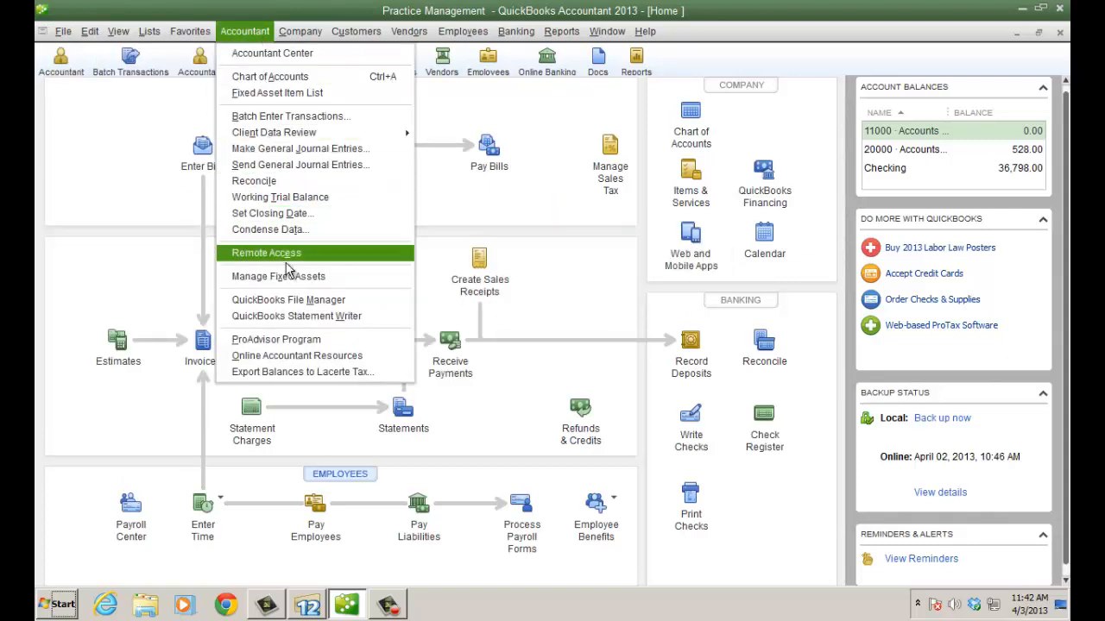
pyautogui.click(333, 372)
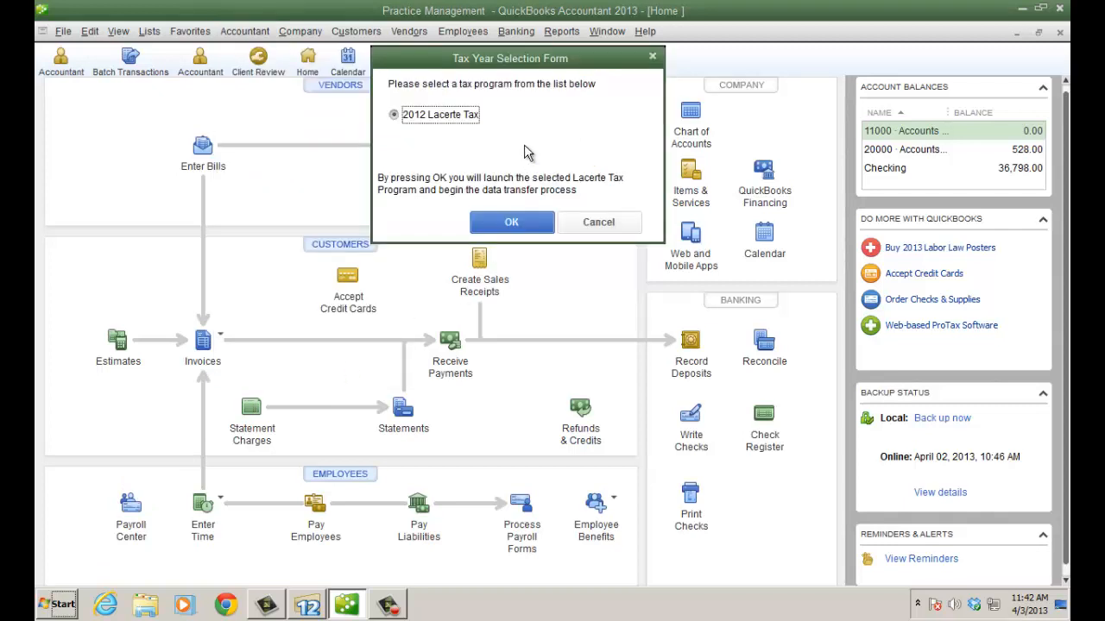
pyautogui.click(522, 222)
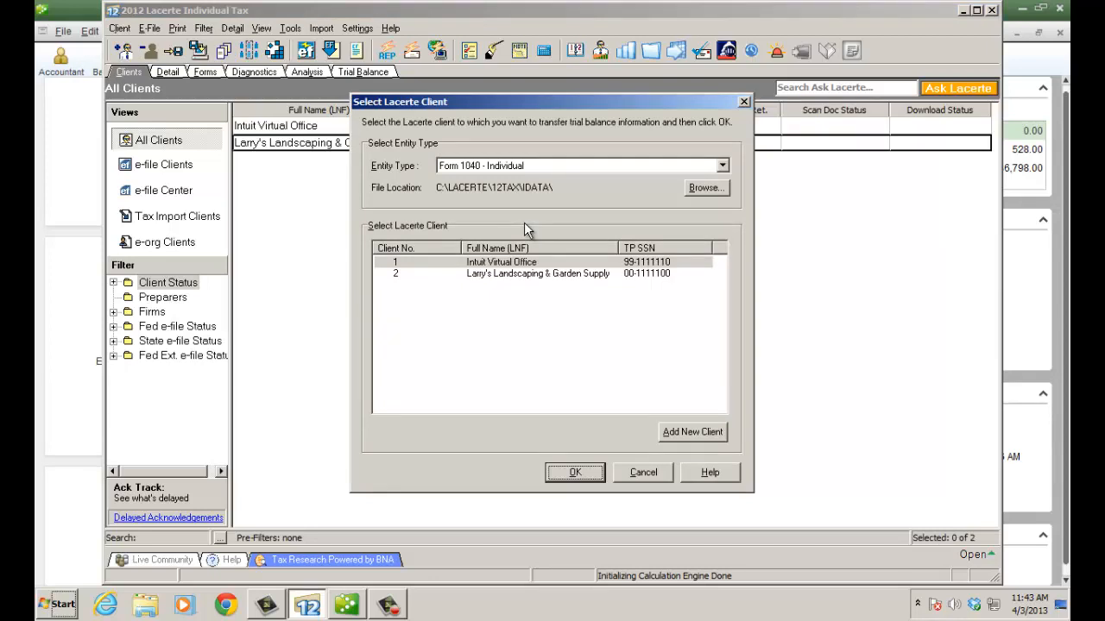
# Add a new Form 1040 individual client to receive the trial balance, entering its client number
pyautogui.click(691, 432)
pyautogui.write('3')
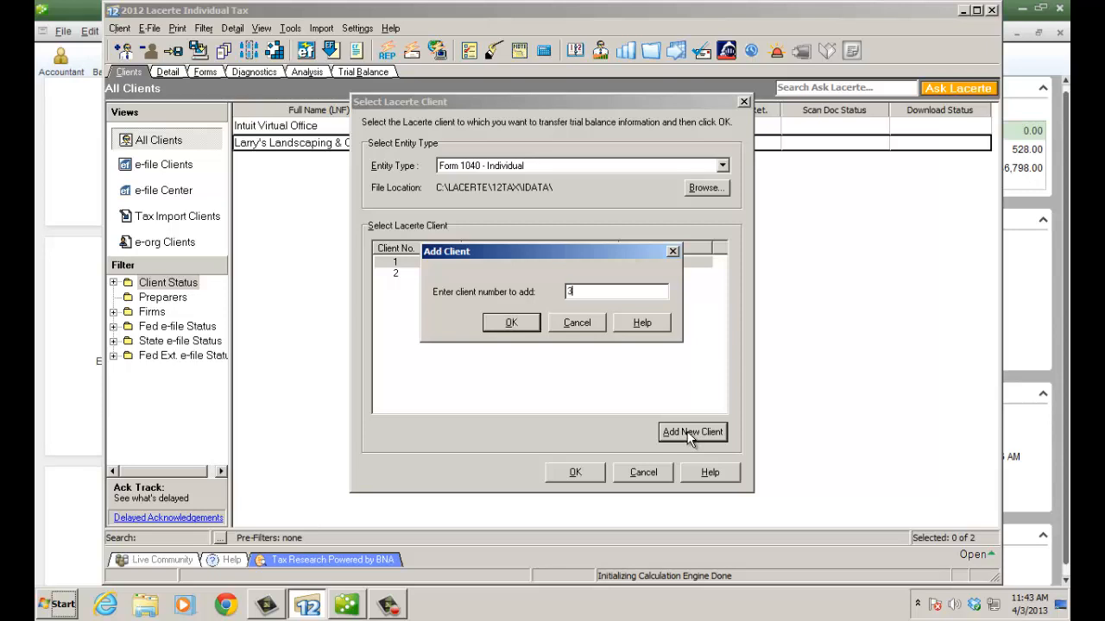
pyautogui.click(511, 323)
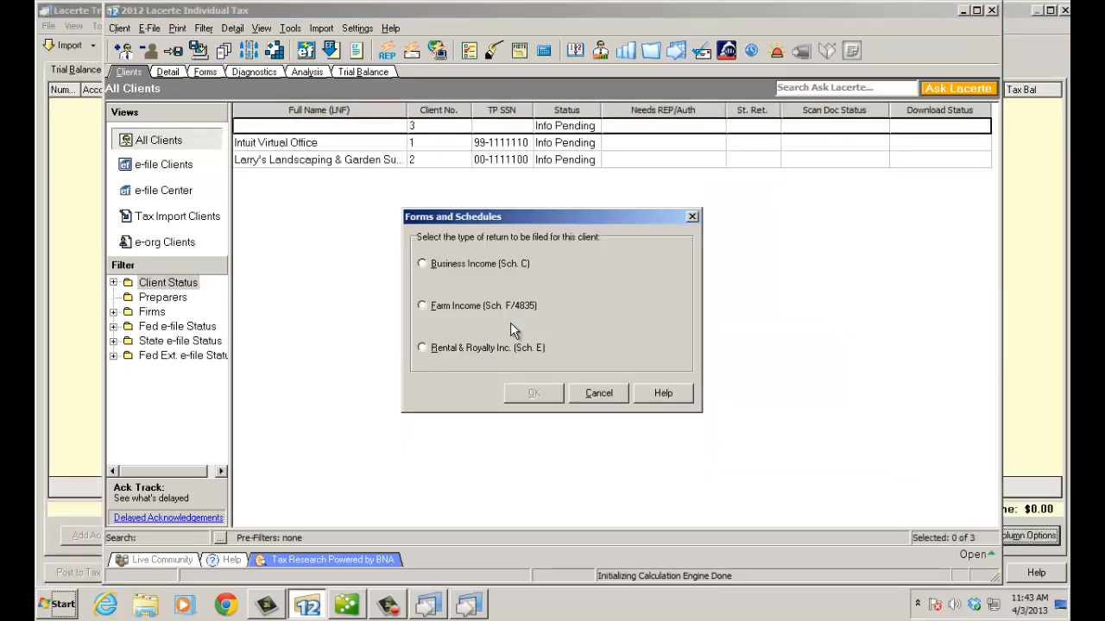
# Import the balances as Business Income (Sch. C) for Calendar Year 2012 on the accrual basis, and dismiss the import summary
pyautogui.click(423, 264)
pyautogui.click(535, 393)
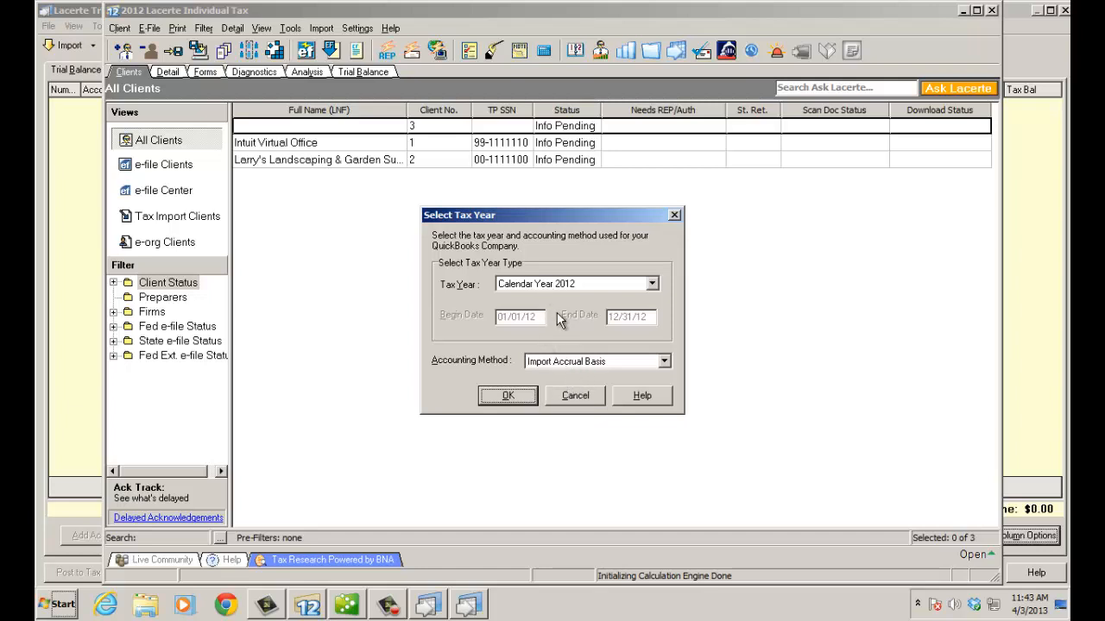
pyautogui.click(522, 396)
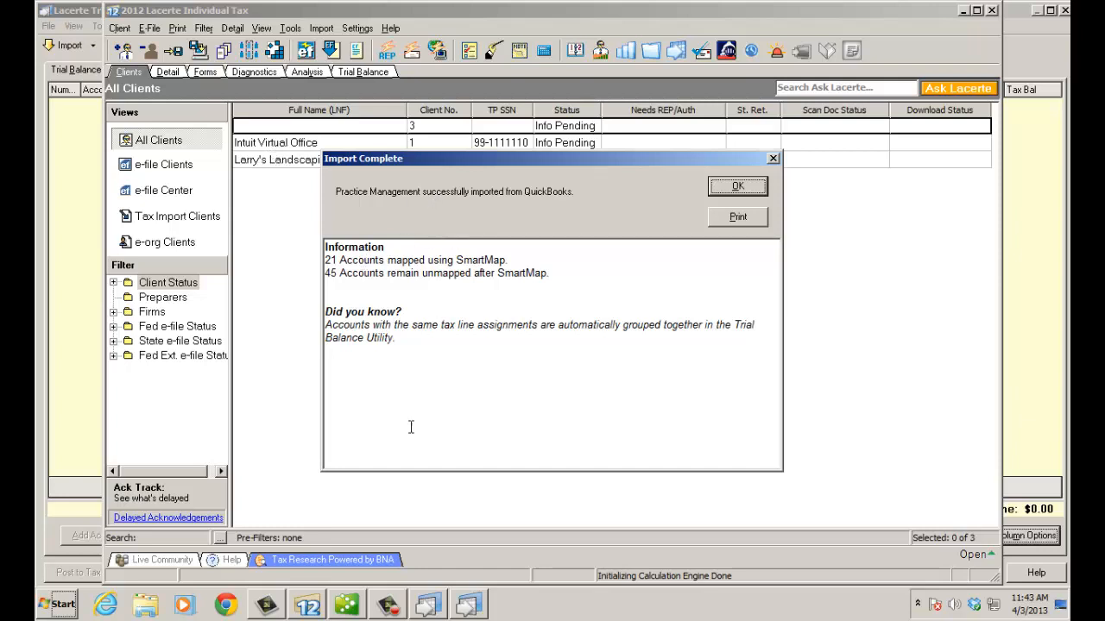
pyautogui.moveTo(346, 604)
pyautogui.click(737, 188)
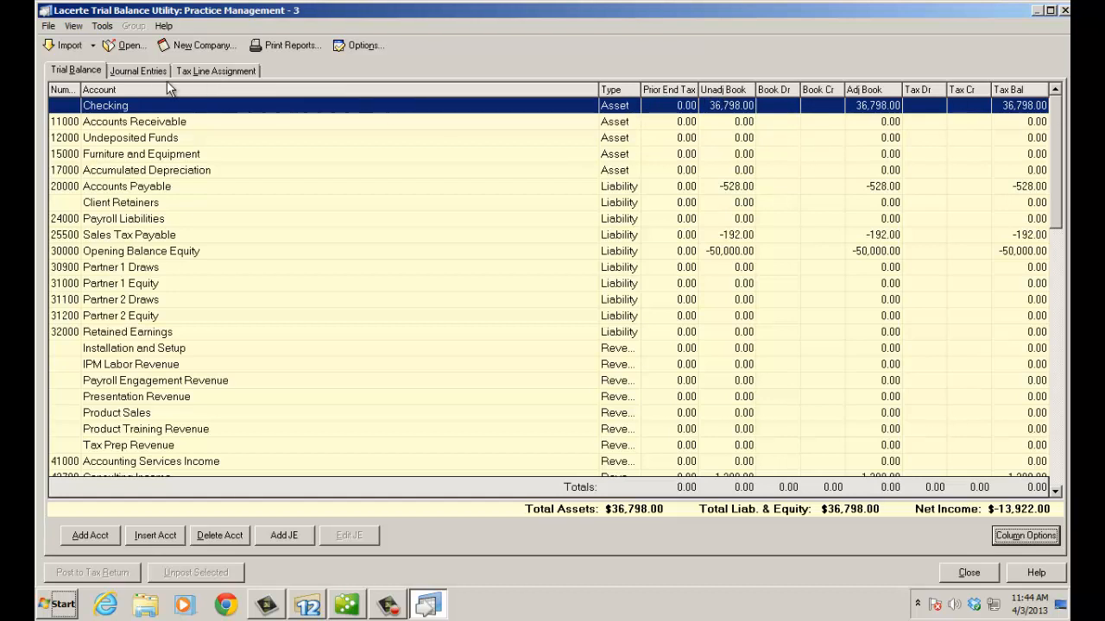
# Check the journal entries and tax line assignments, and open SmartMap from the Checking account to review the account list
pyautogui.click(139, 71)
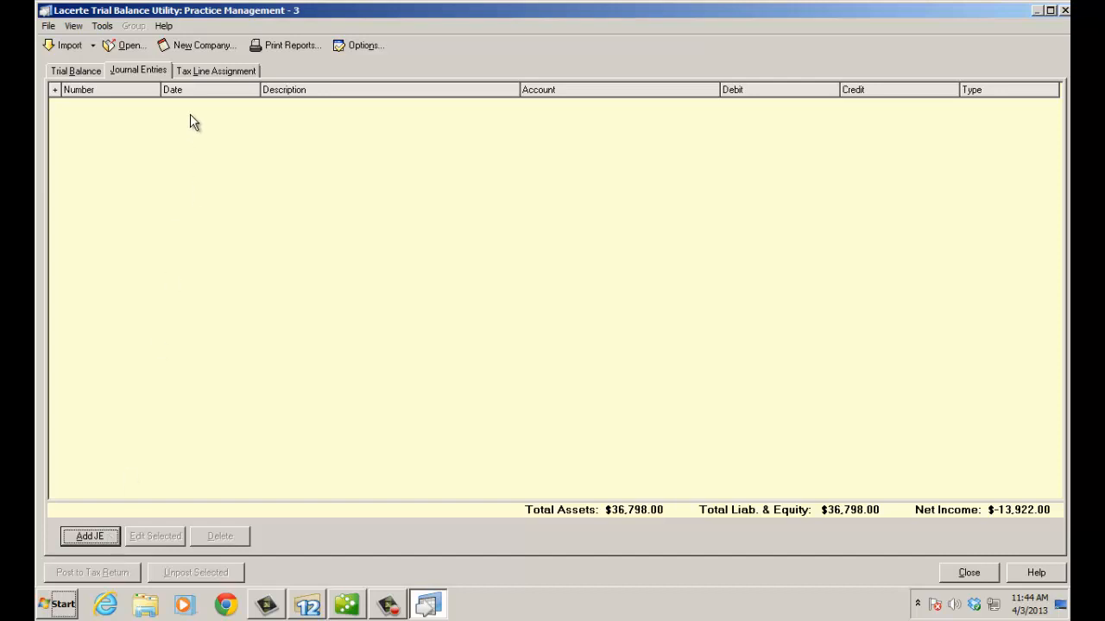
pyautogui.click(216, 72)
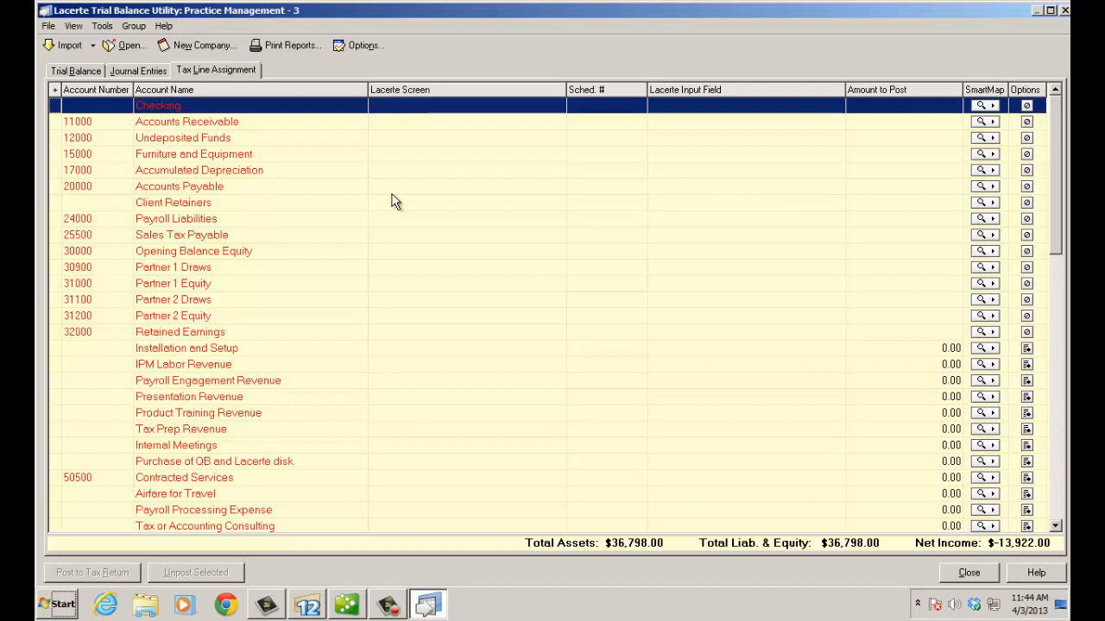
pyautogui.click(984, 106)
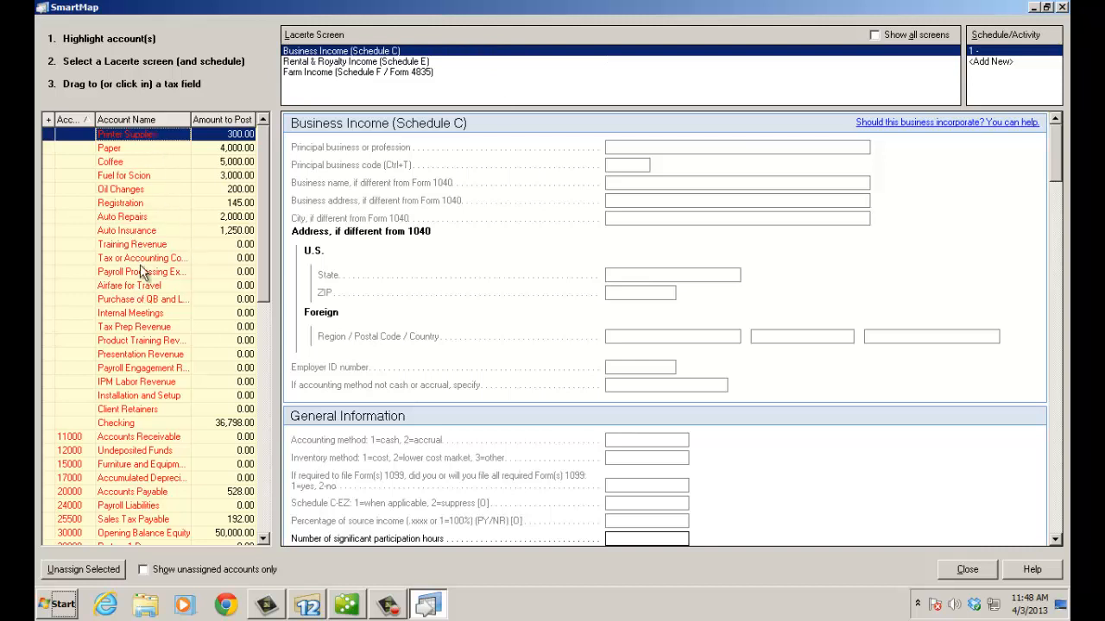
pyautogui.moveTo(263, 255); pyautogui.dragTo(270, 487)
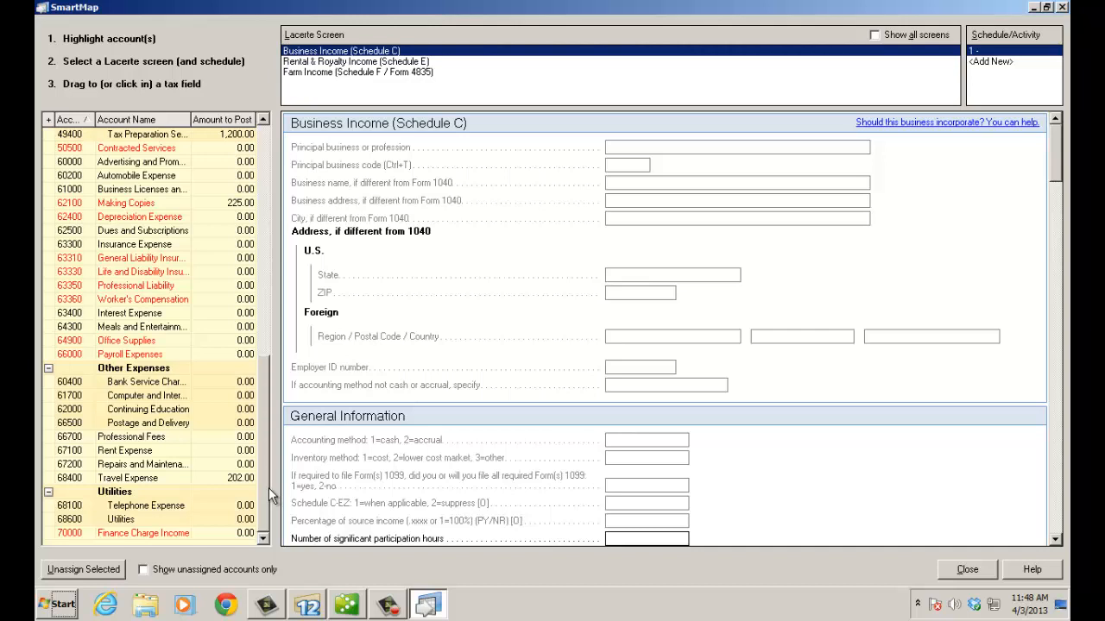
pyautogui.moveTo(268, 487); pyautogui.dragTo(276, 252)
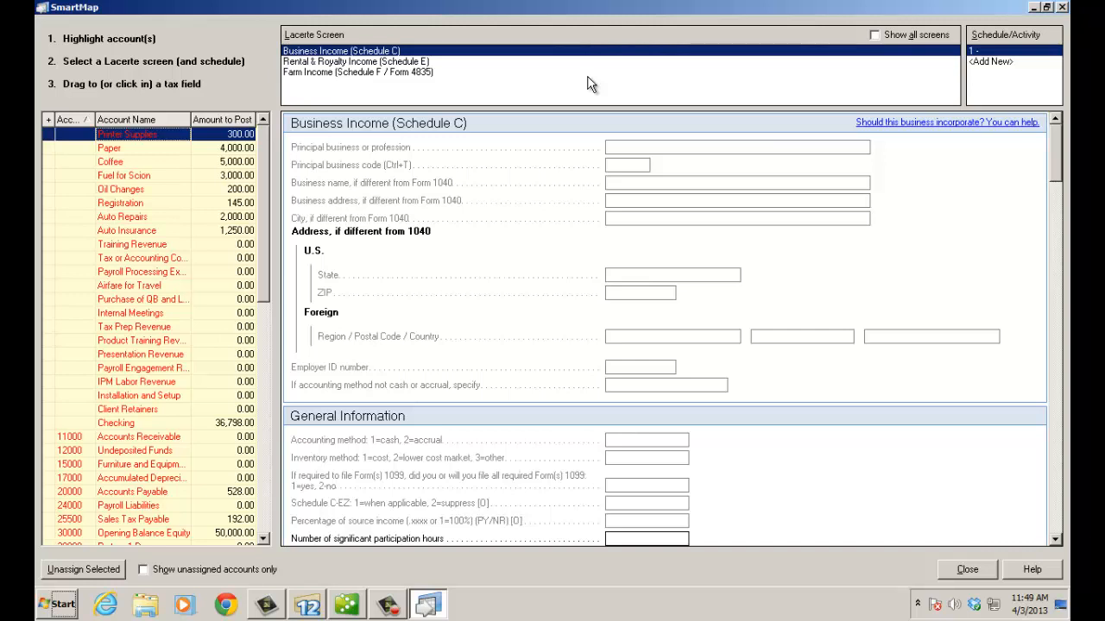
# Show all Lacerte screens in SmartMap and view the Wages, Salaries, Tips and Interest Income screens
pyautogui.click(874, 35)
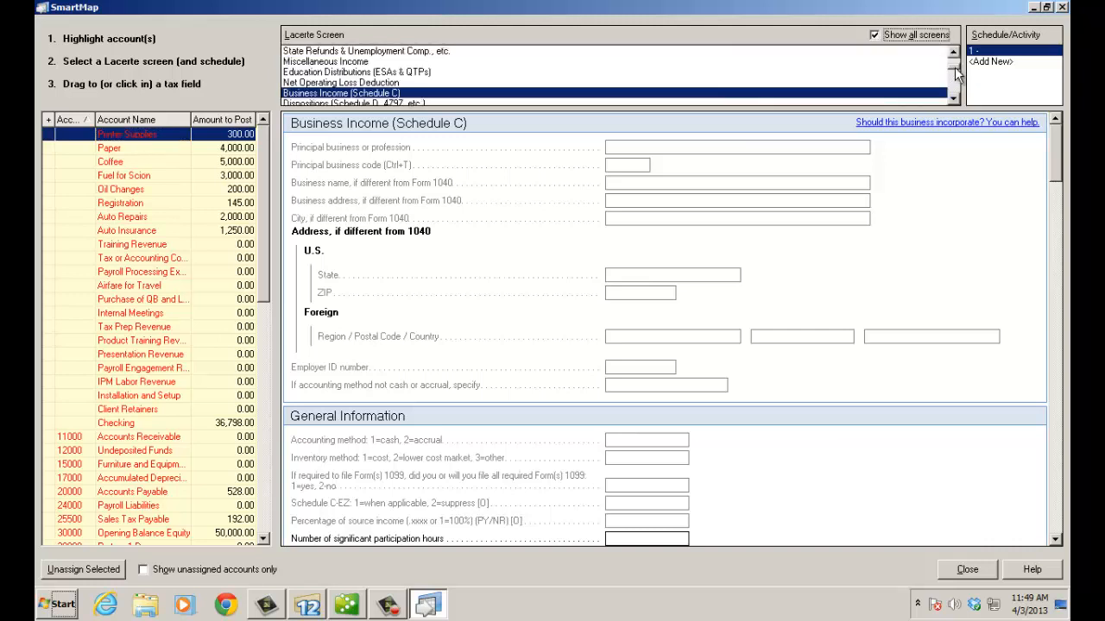
pyautogui.moveTo(952, 74); pyautogui.dragTo(955, 66)
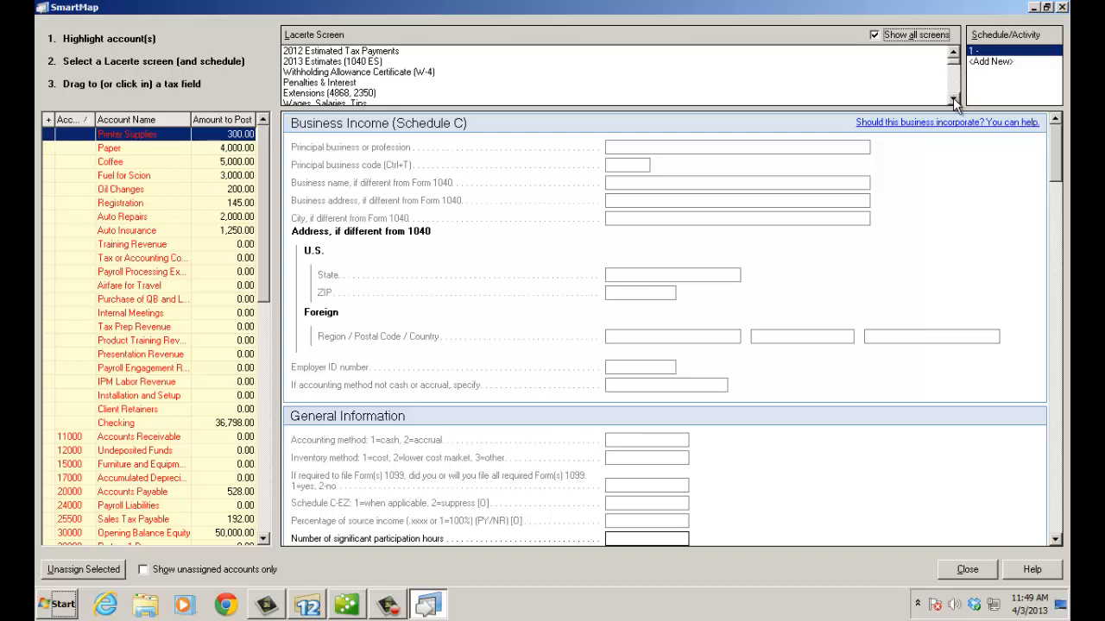
pyautogui.click(954, 100)
pyautogui.click(953, 101)
pyautogui.click(329, 83)
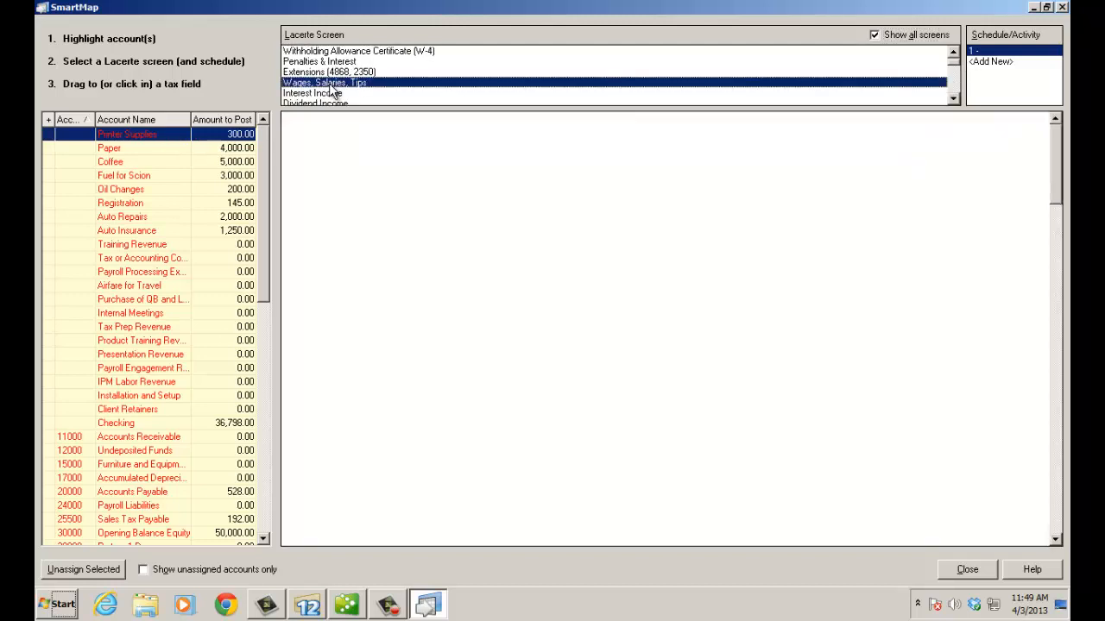
pyautogui.click(336, 93)
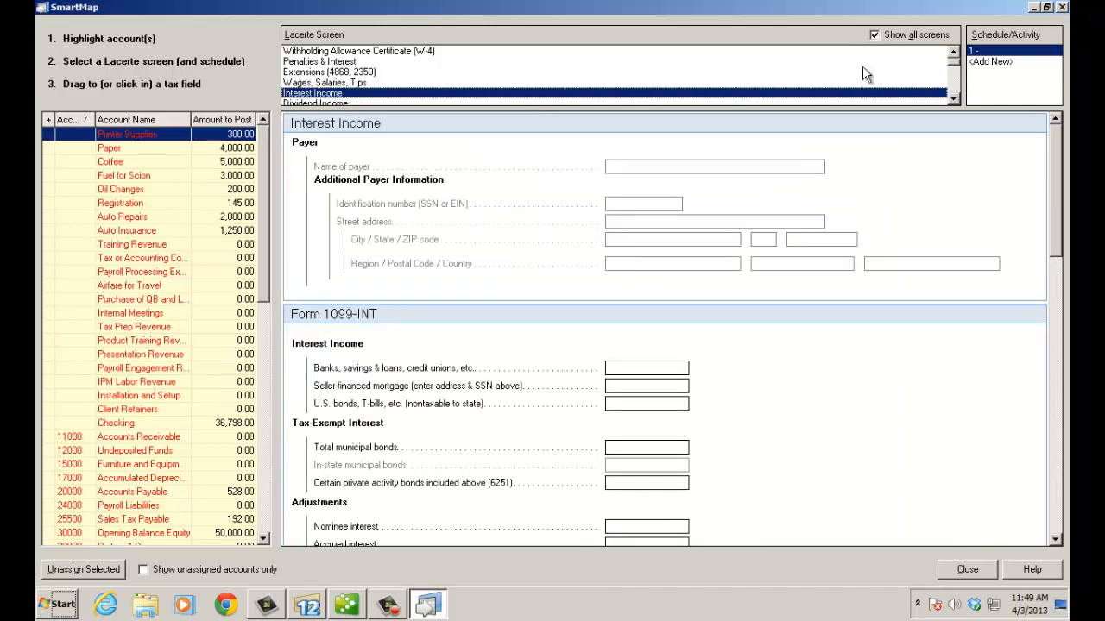
# View the Miscellaneous Income screen, return to Business Income (Schedule C), and stop showing all Lacerte screens
pyautogui.click(953, 100)
pyautogui.click(953, 100)
pyautogui.click(953, 101)
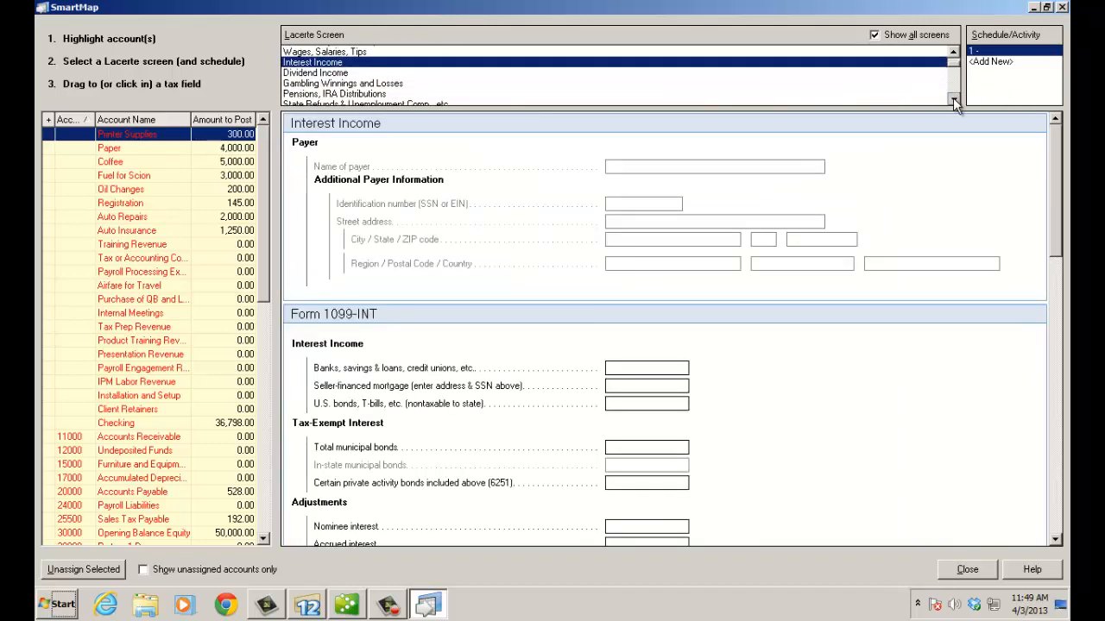
pyautogui.click(954, 100)
pyautogui.click(954, 100)
pyautogui.click(953, 100)
pyautogui.click(954, 100)
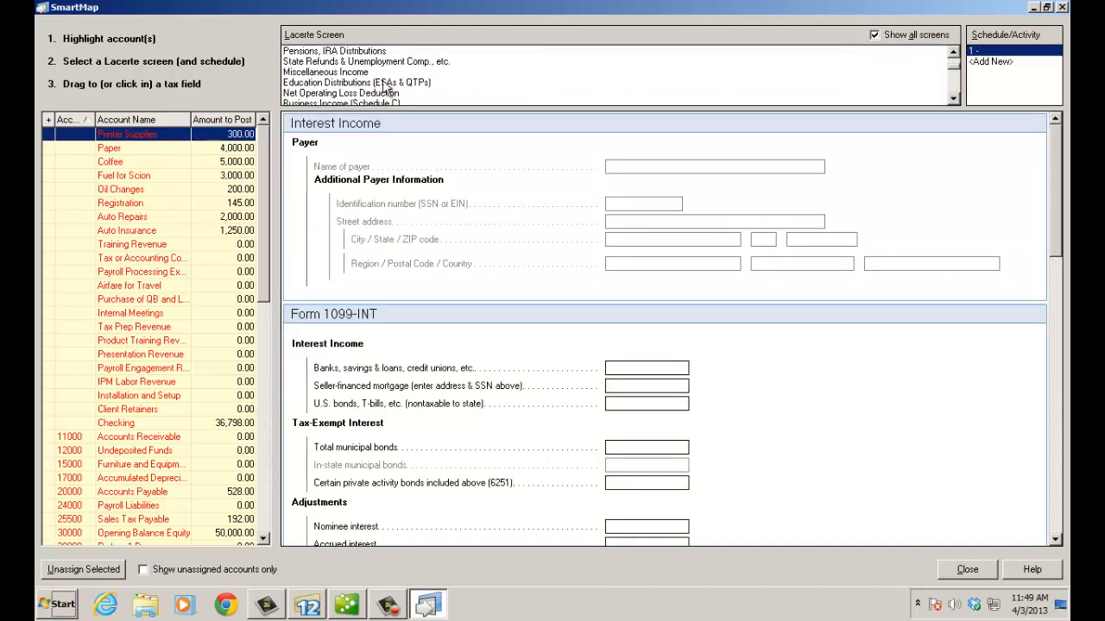
pyautogui.click(354, 73)
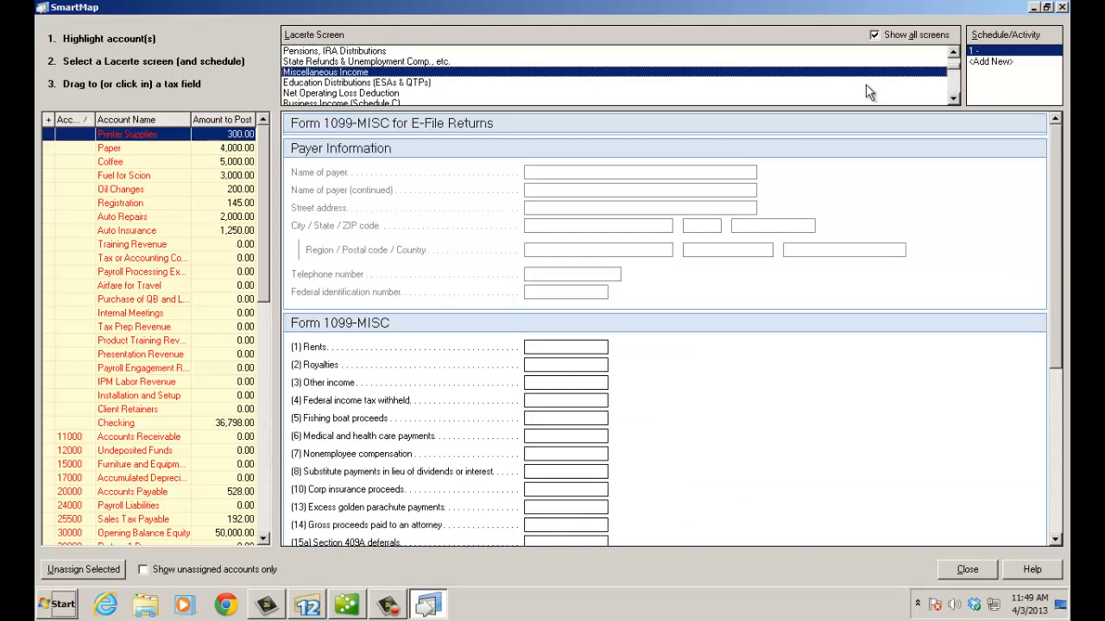
pyautogui.click(954, 100)
pyautogui.click(953, 100)
pyautogui.click(580, 82)
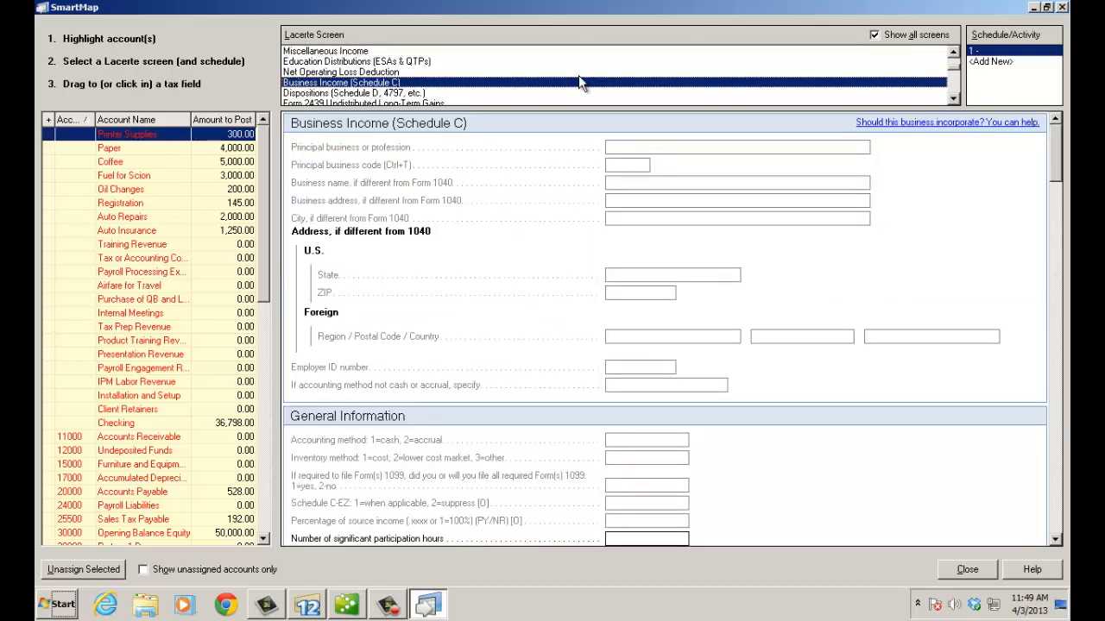
pyautogui.click(874, 35)
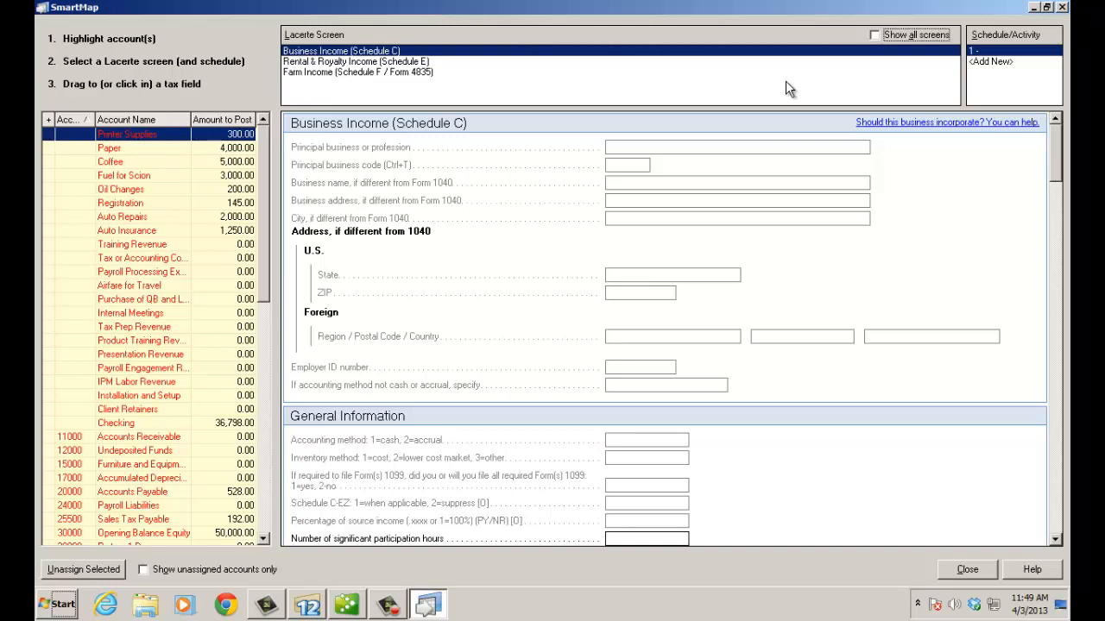
# Assign Printer Supplies, Paper and Coffee to Office expense on Schedule C, and check that field's account breakdown
pyautogui.keyDown('ctrl'); pyautogui.click(82, 148); pyautogui.keyUp('ctrl')
pyautogui.keyDown('ctrl'); pyautogui.click(84, 162); pyautogui.keyUp('ctrl')
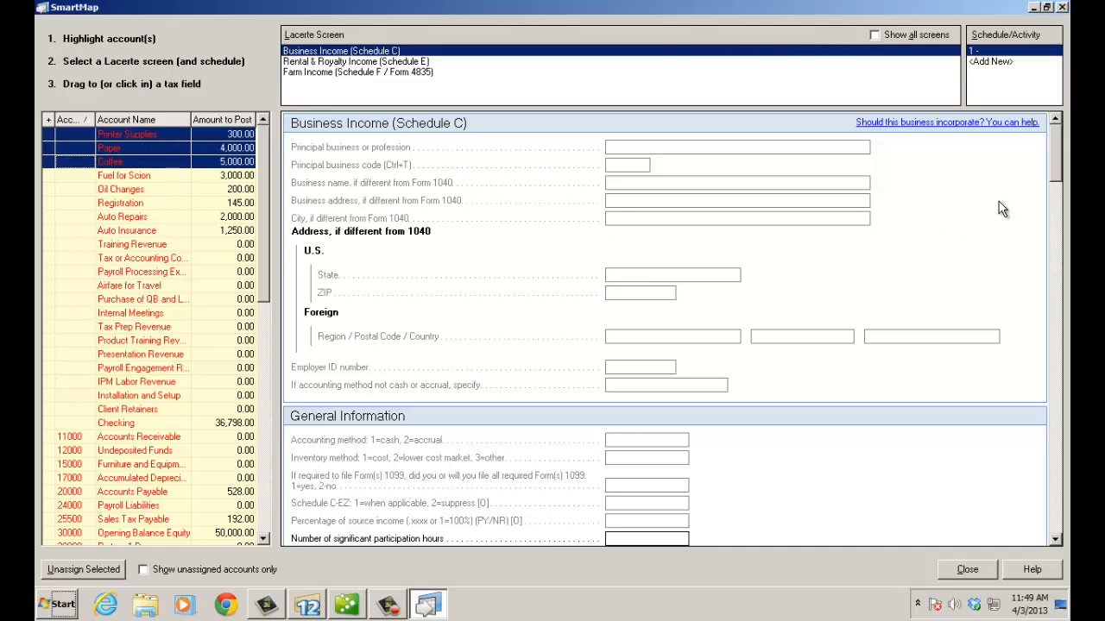
pyautogui.scroll(-15, 999, 209)
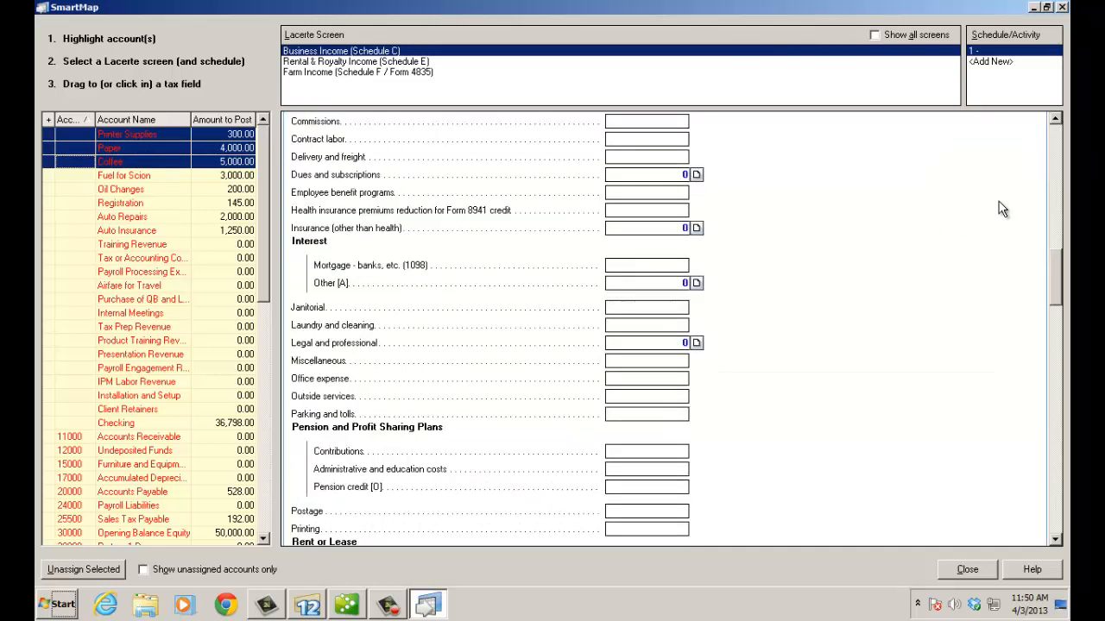
pyautogui.click(667, 383)
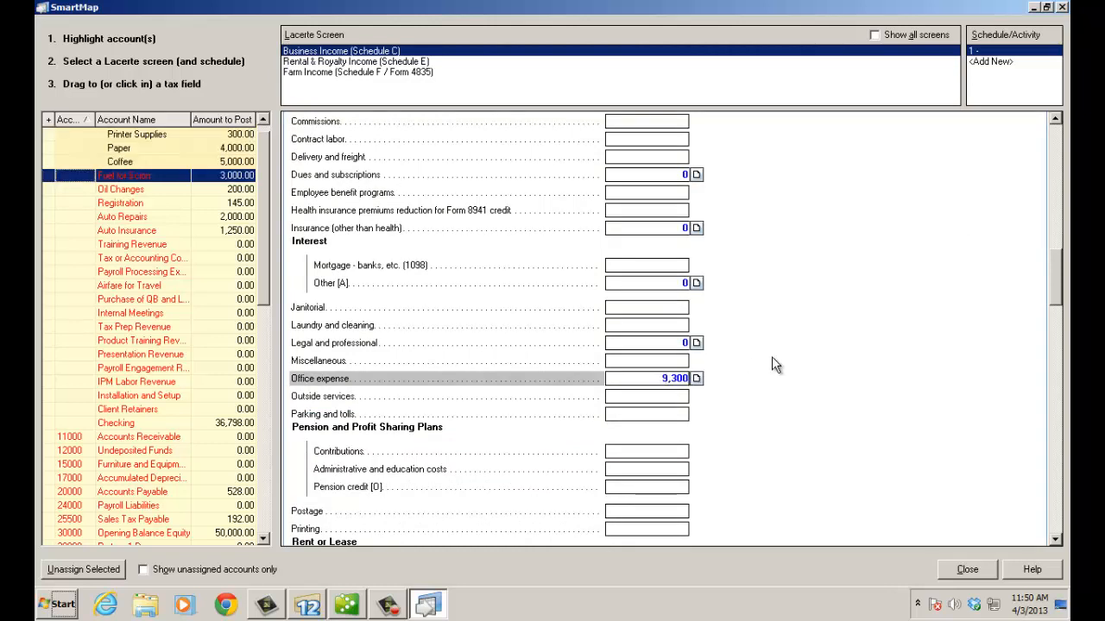
pyautogui.click(697, 379)
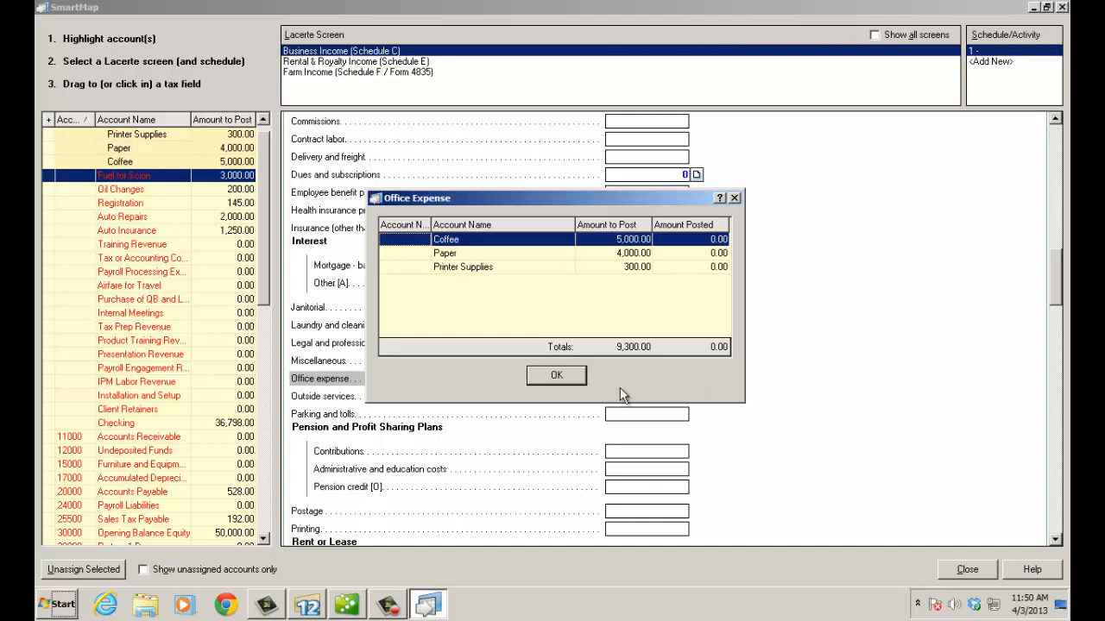
pyautogui.click(557, 375)
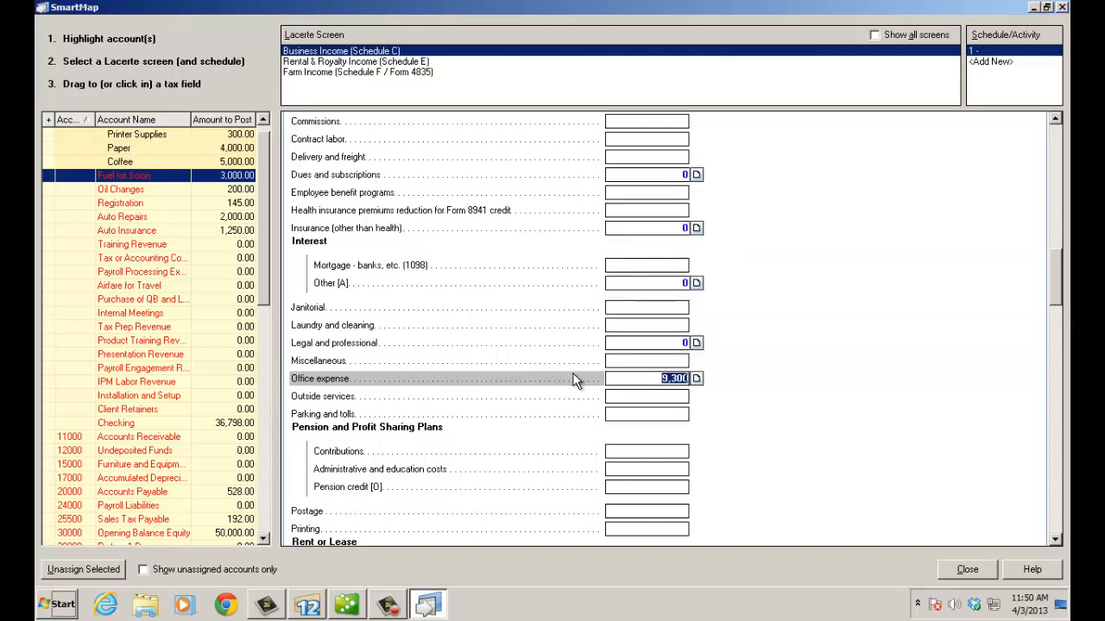
# Assign Fuel for Scion, Oil Changes, Registration, Auto Repairs and Auto Insurance to Car and truck expenses on Schedule C
pyautogui.keyDown('ctrl'); pyautogui.click(134, 190); pyautogui.keyUp('ctrl')
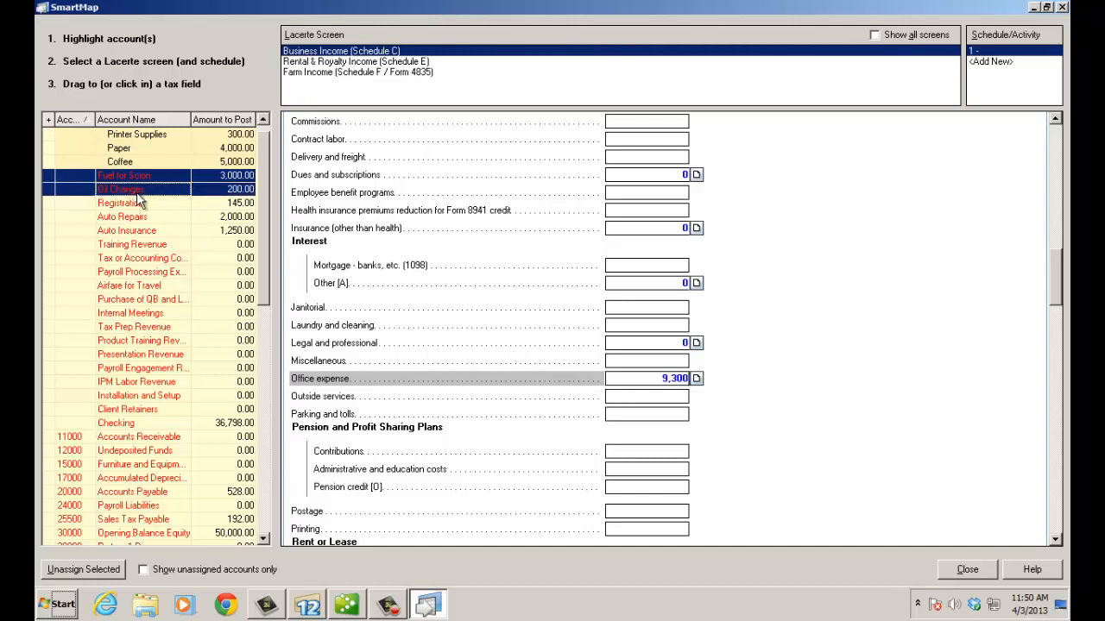
pyautogui.keyDown('ctrl'); pyautogui.click(139, 203); pyautogui.keyUp('ctrl')
pyautogui.keyDown('ctrl'); pyautogui.click(143, 218); pyautogui.keyUp('ctrl')
pyautogui.keyDown('ctrl'); pyautogui.click(144, 231); pyautogui.keyUp('ctrl')
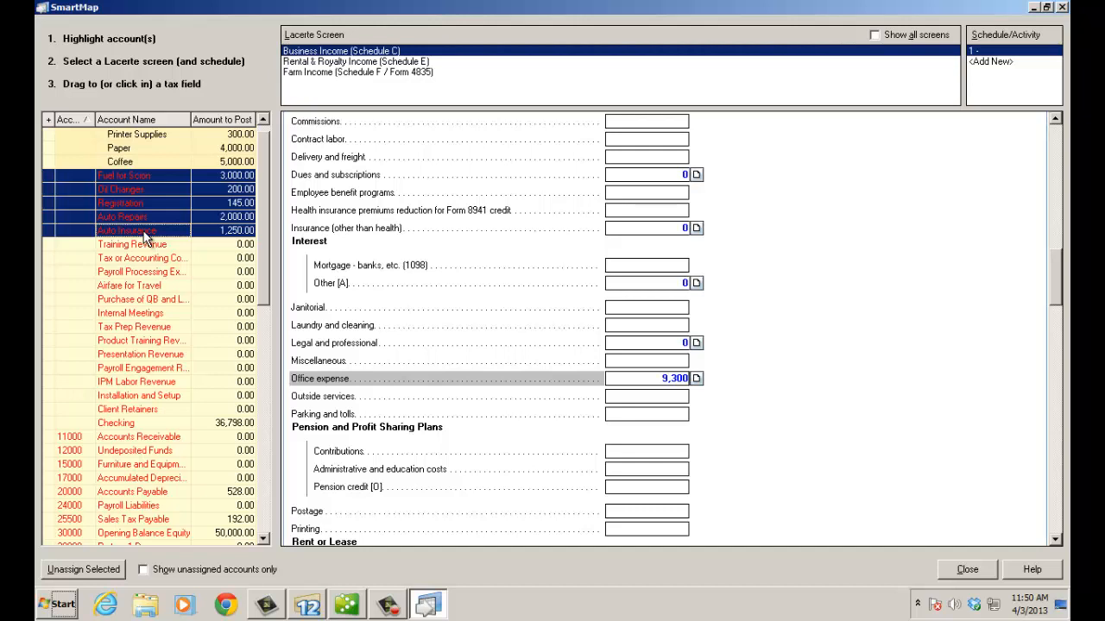
pyautogui.moveTo(1053, 254); pyautogui.dragTo(1052, 235)
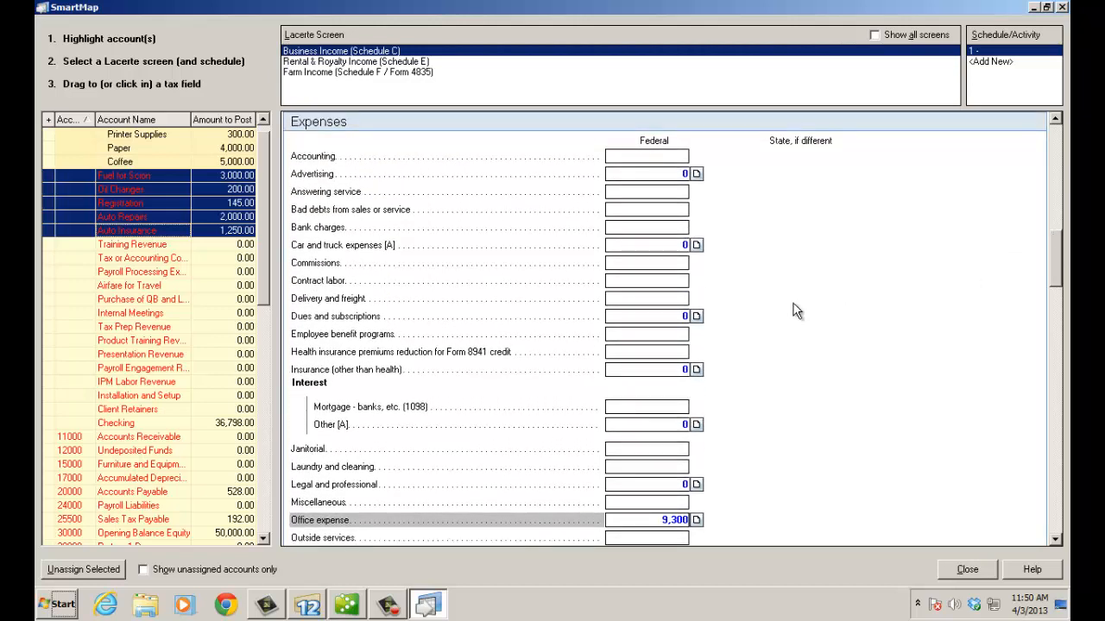
pyautogui.click(666, 246)
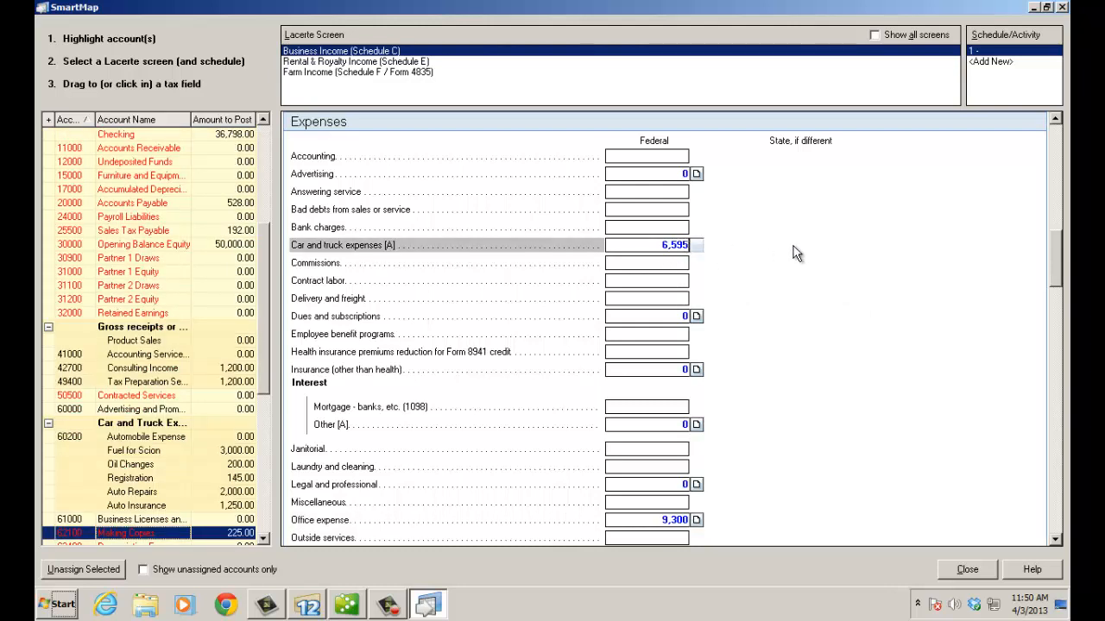
# Limit the SmartMap account list to unassigned accounts only and review the remaining accounts
pyautogui.click(143, 570)
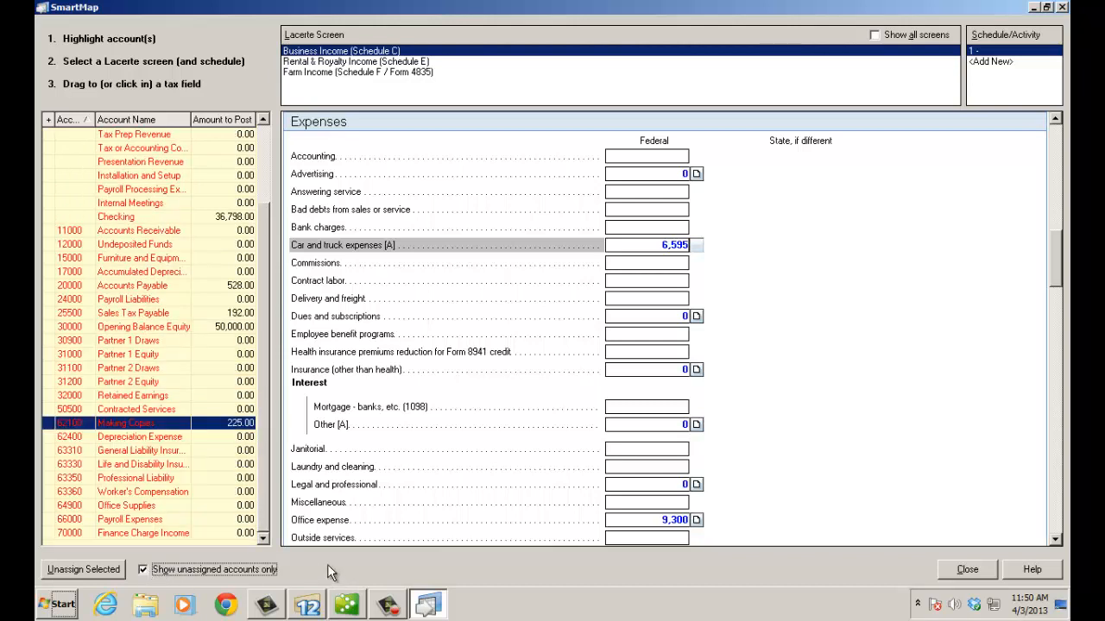
pyautogui.scroll(2, 264, 261)
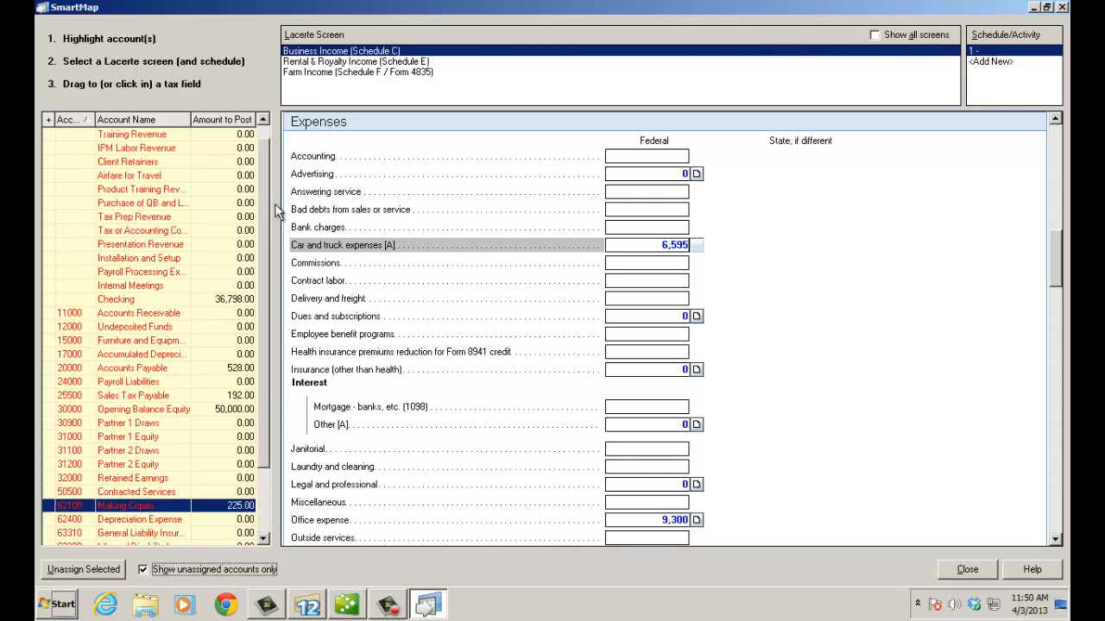
# Assign the Making Copies account to Gross receipts or sales on Schedule C, and check that field's account breakdown
pyautogui.scroll(-2, 285, 303)
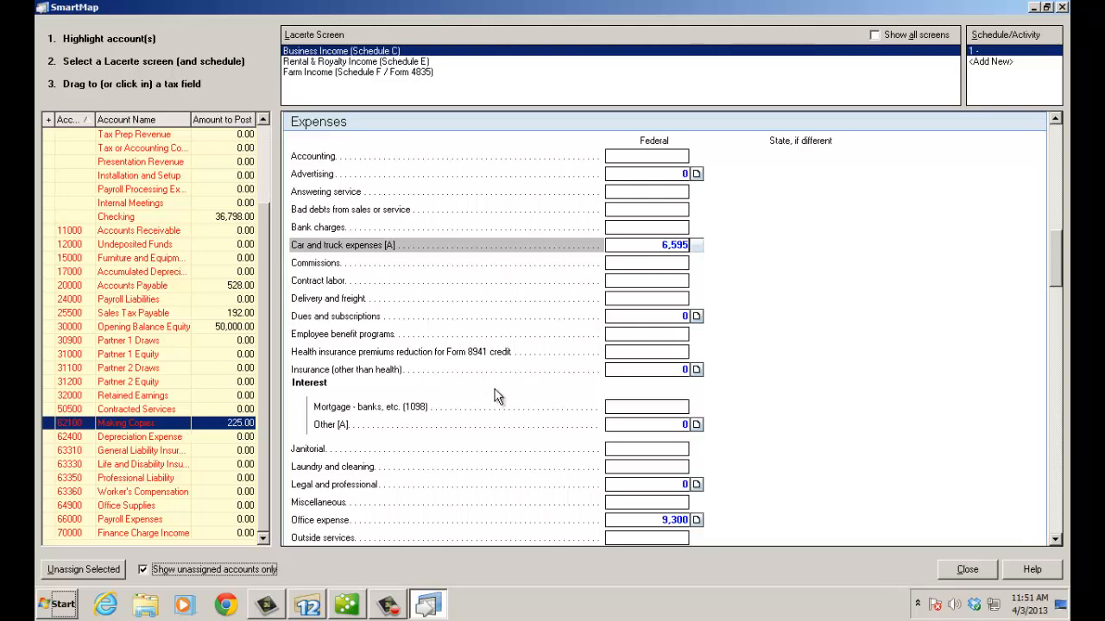
pyautogui.scroll(5, 498, 396)
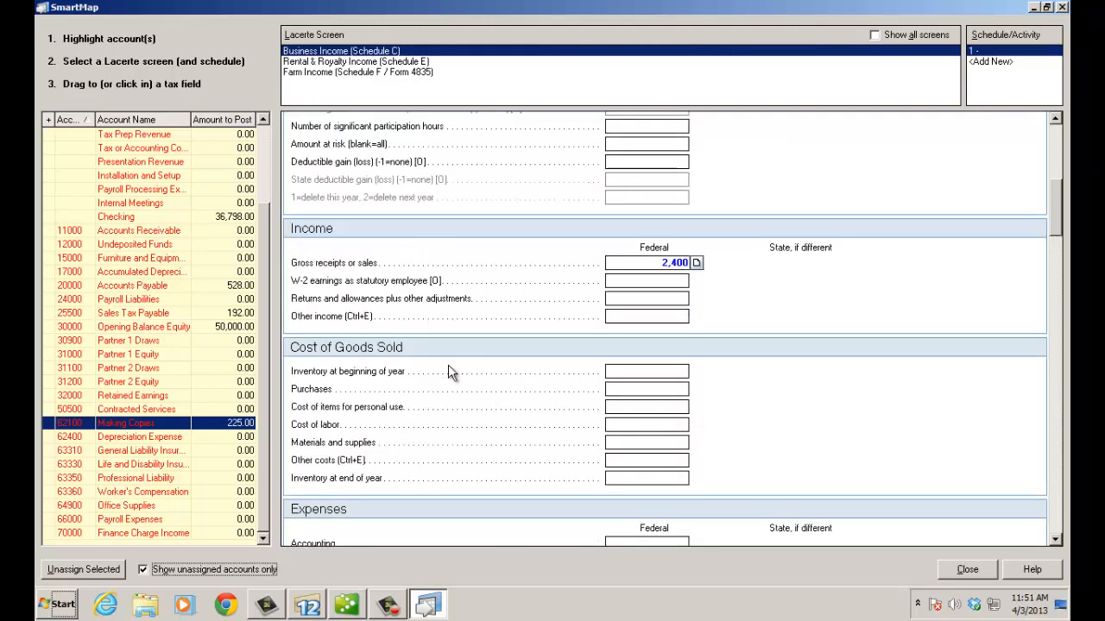
pyautogui.click(657, 264)
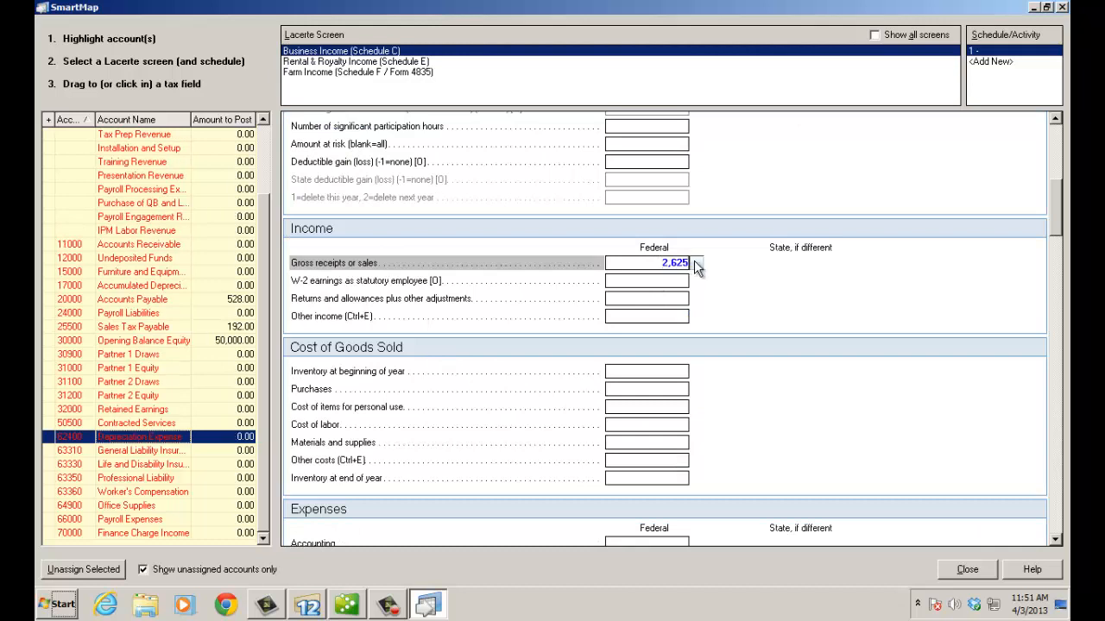
pyautogui.click(696, 264)
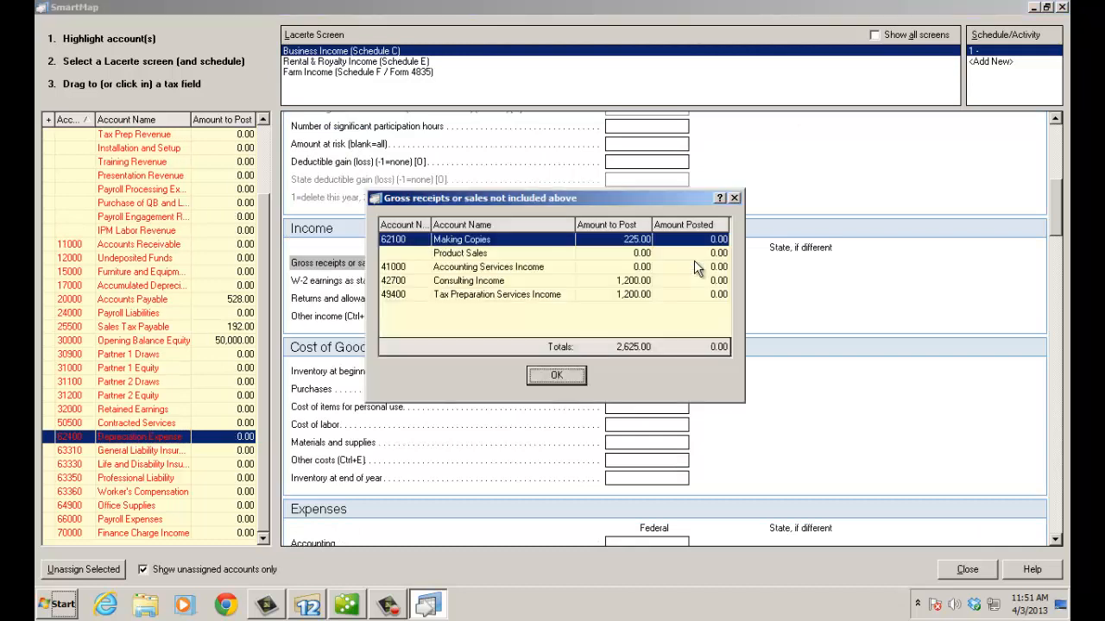
pyautogui.click(572, 377)
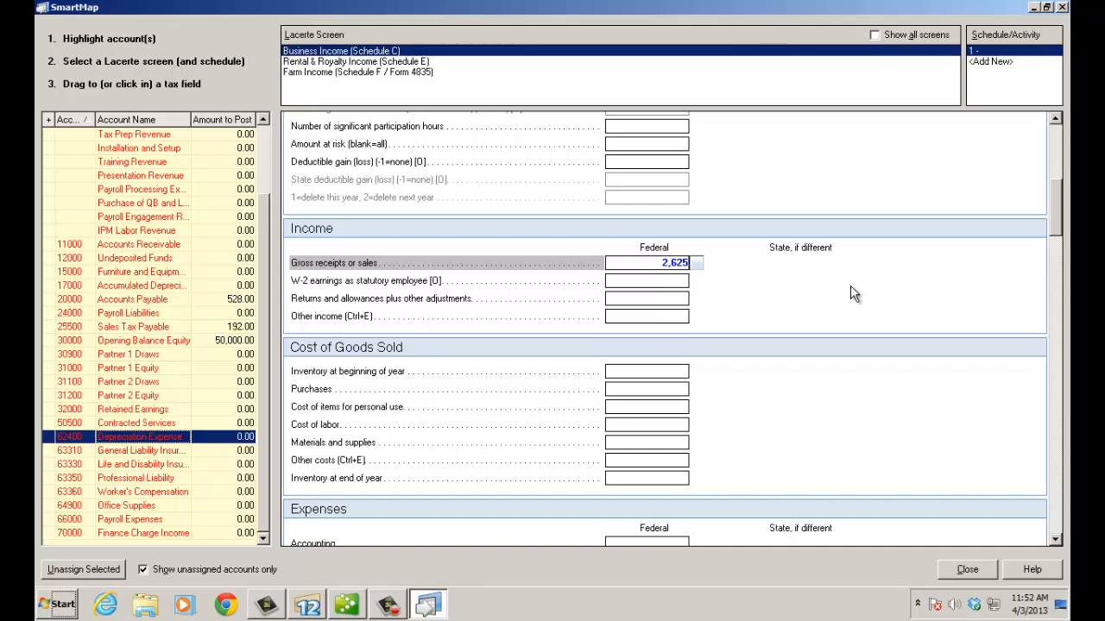
# Close SmartMap, view the trial balance, and start closing the Lacerte Trial Balance Utility
pyautogui.click(967, 570)
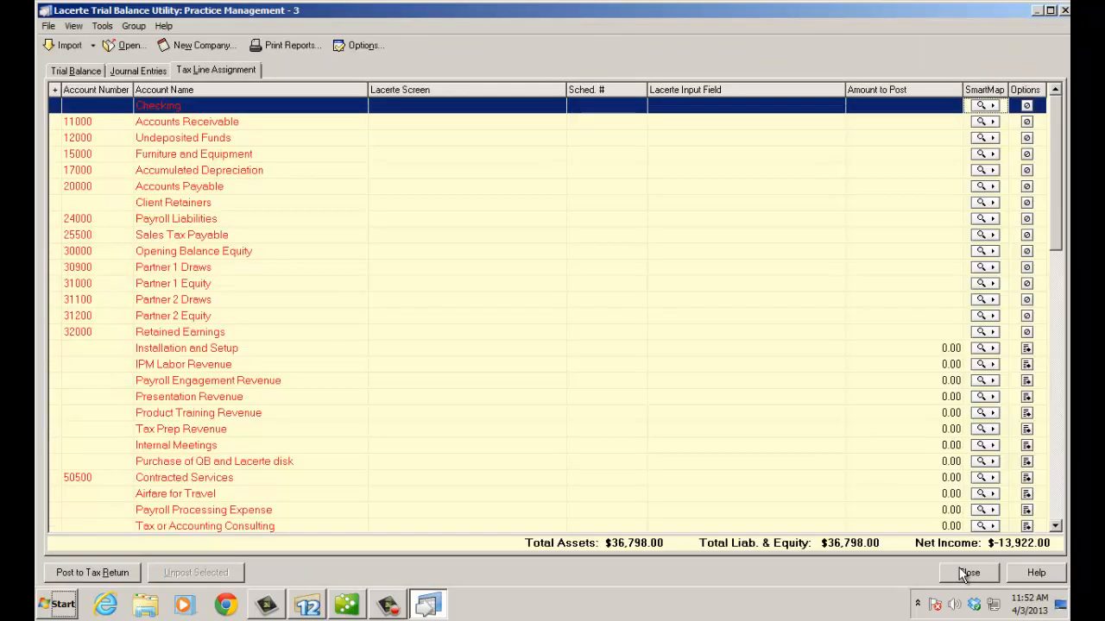
pyautogui.click(76, 71)
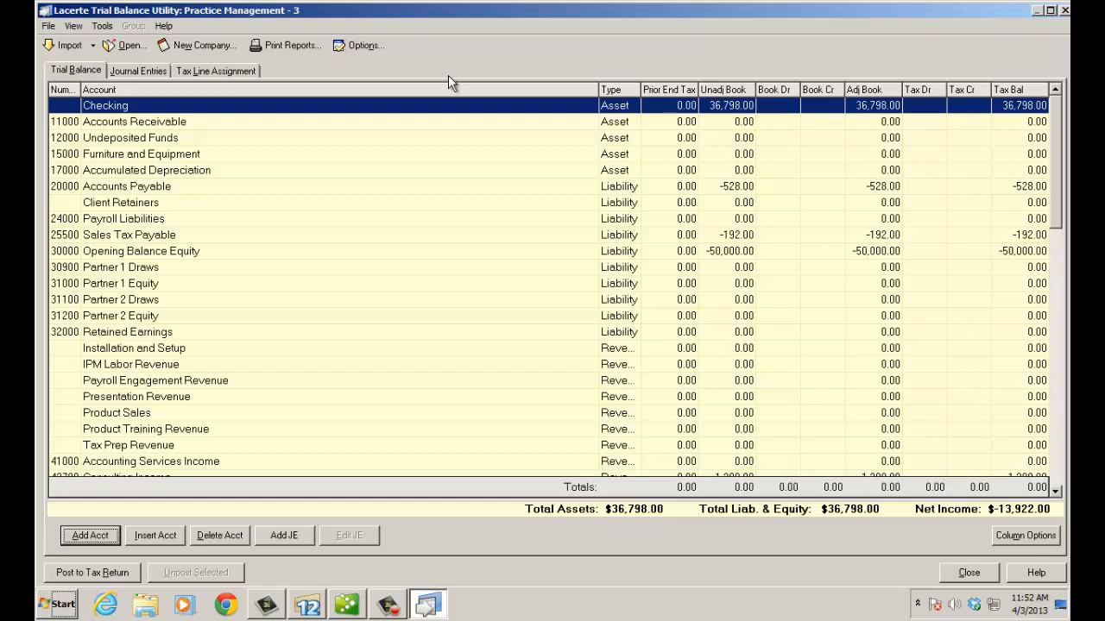
pyautogui.click(969, 574)
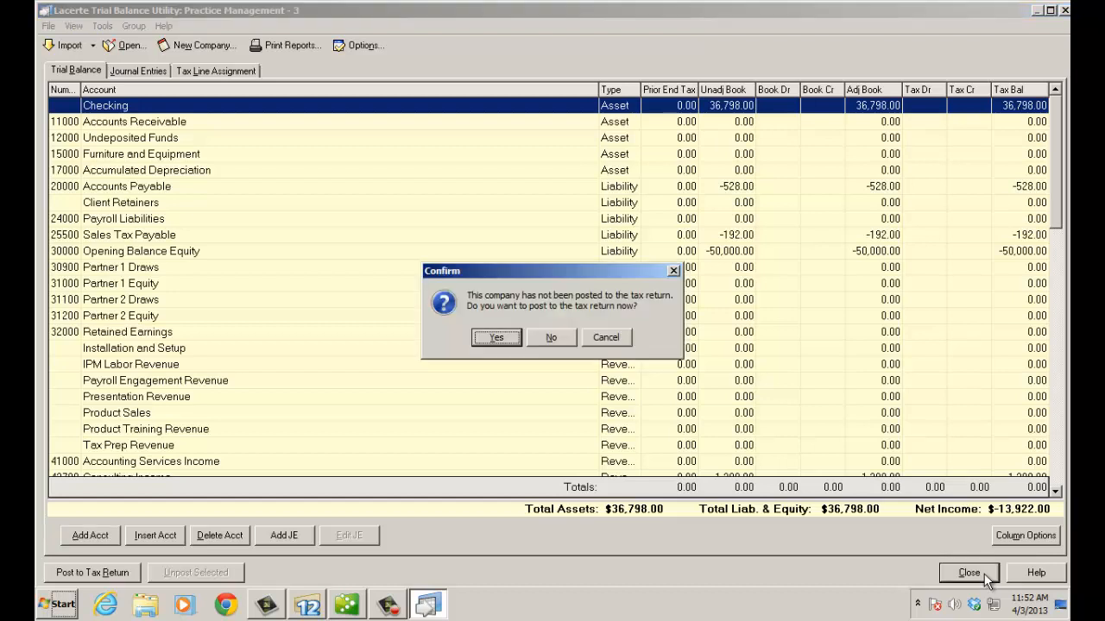